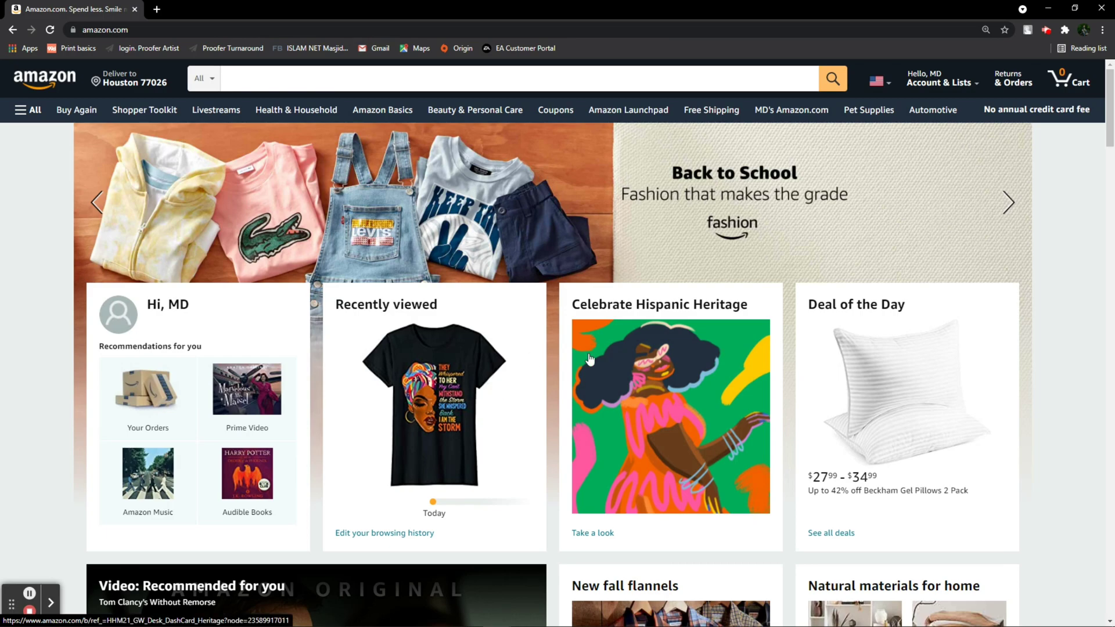
Step: Open a new Chrome tab with Ctrl+T beside the Amazon.com tab
key("ctrl+t")
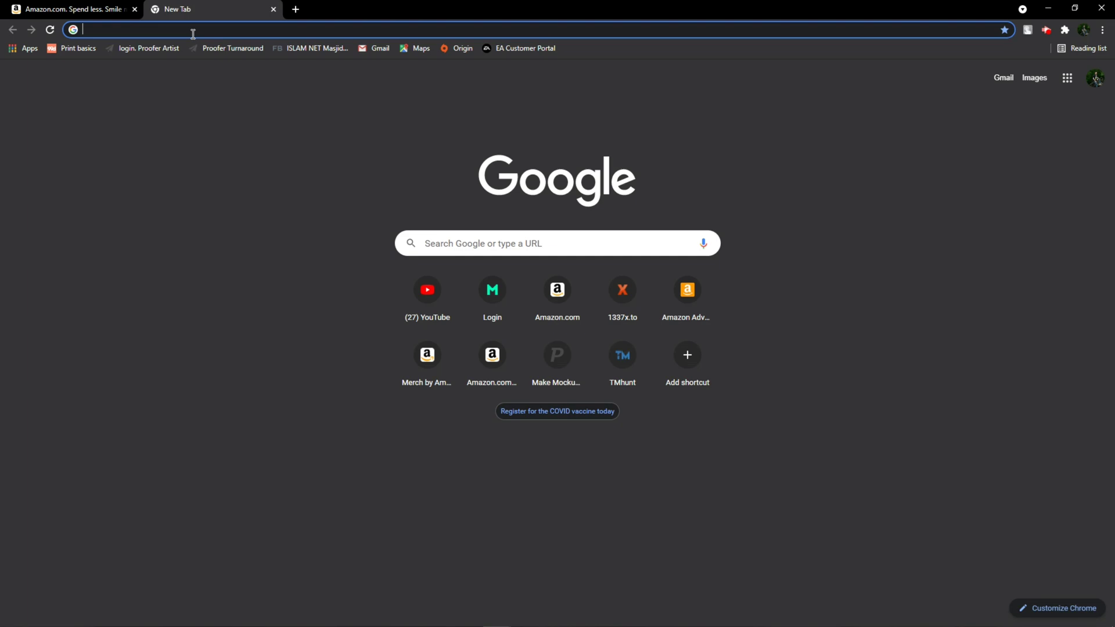
Step: Search for 'DS amazon quick view' and open the DS Amazon Quick View store listing
type("DS ad")
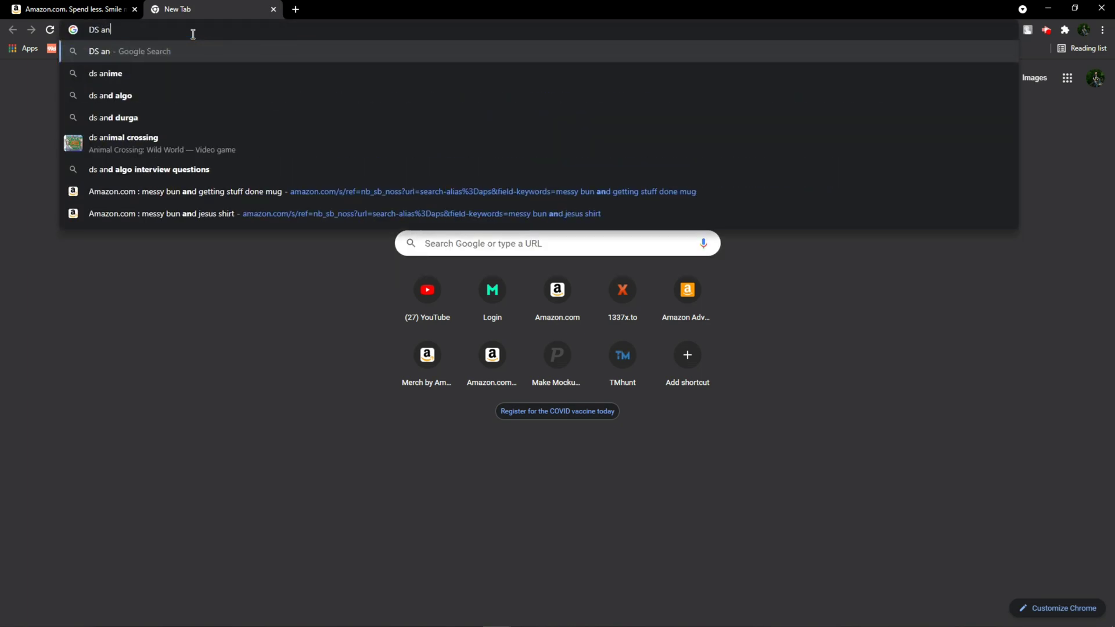
key("BackSpace")
type("ma")
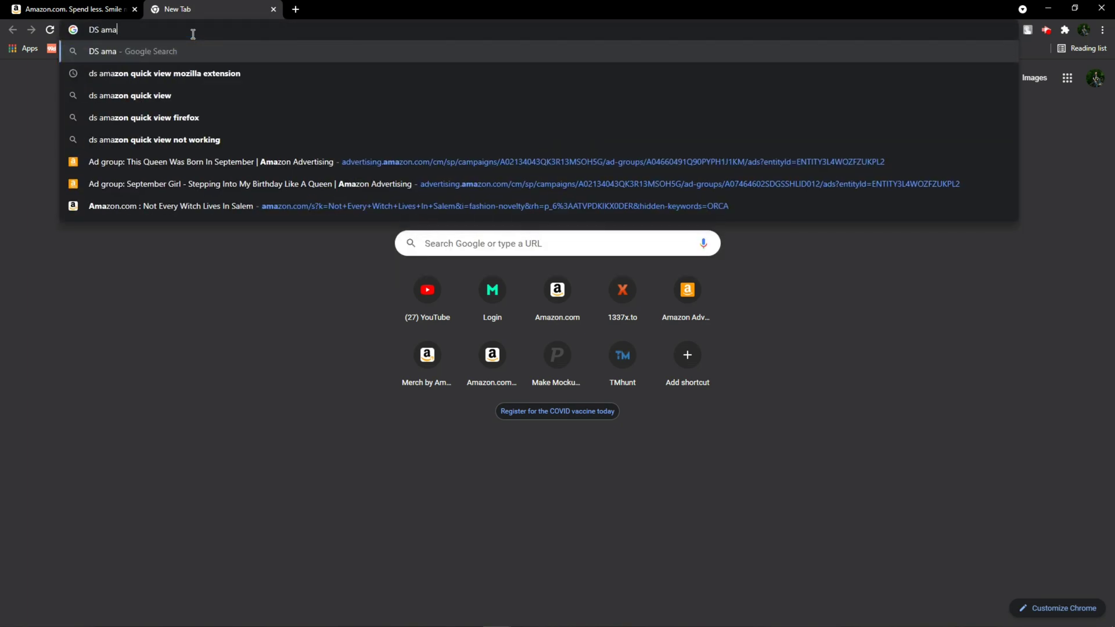
type("zon quick ")
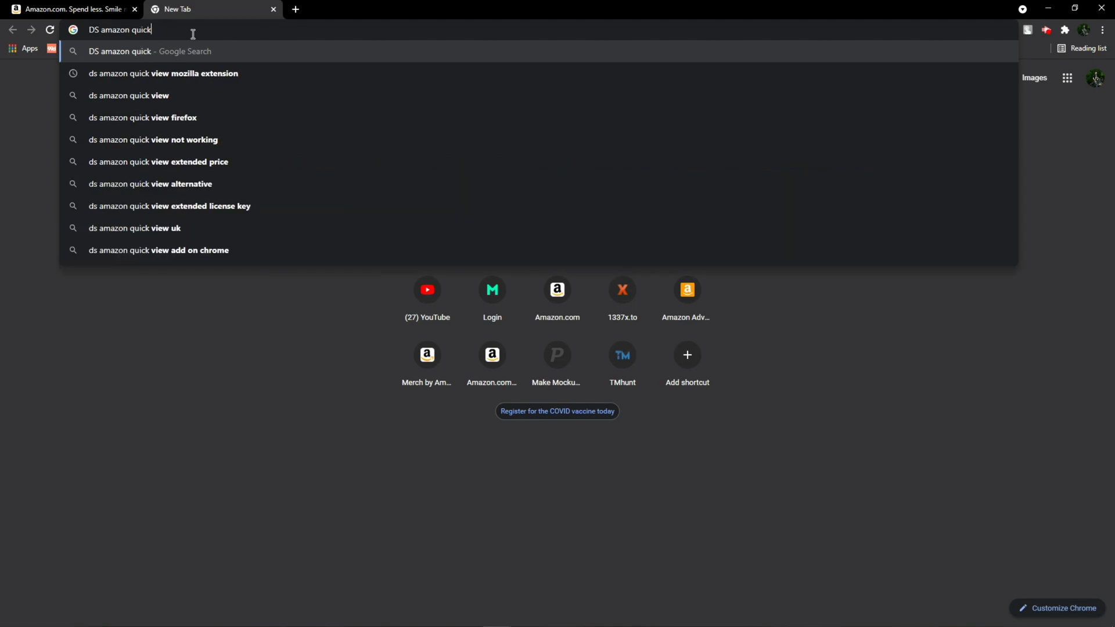
type("view")
key("Return")
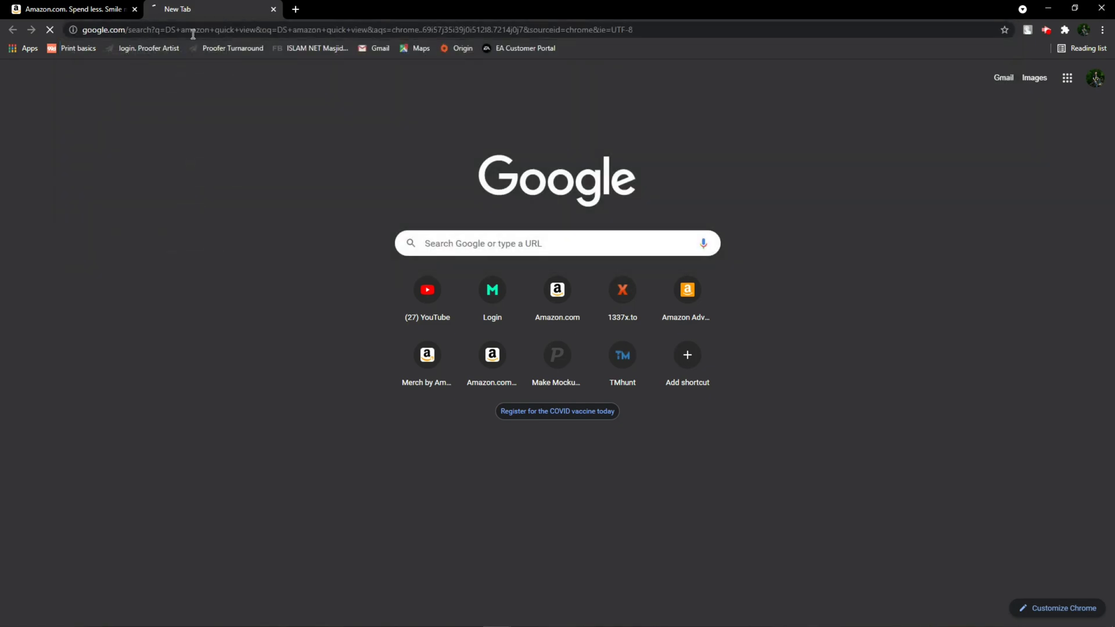
left_click(139, 187)
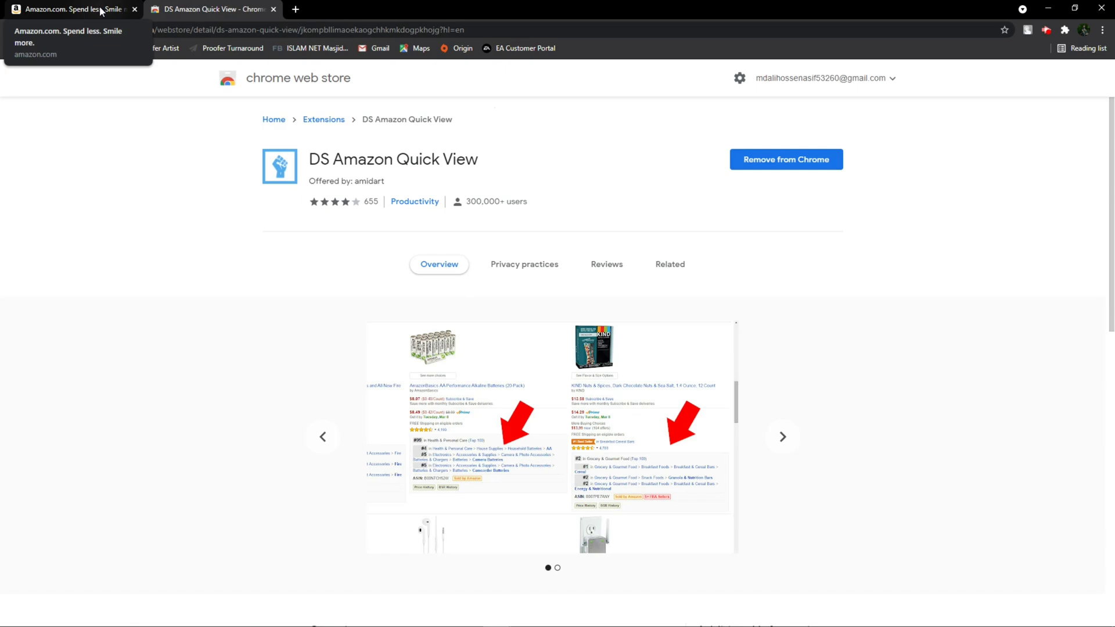
Step: Switch between the extension listing and Amazon, ending in Amazon's search box
left_click(101, 10)
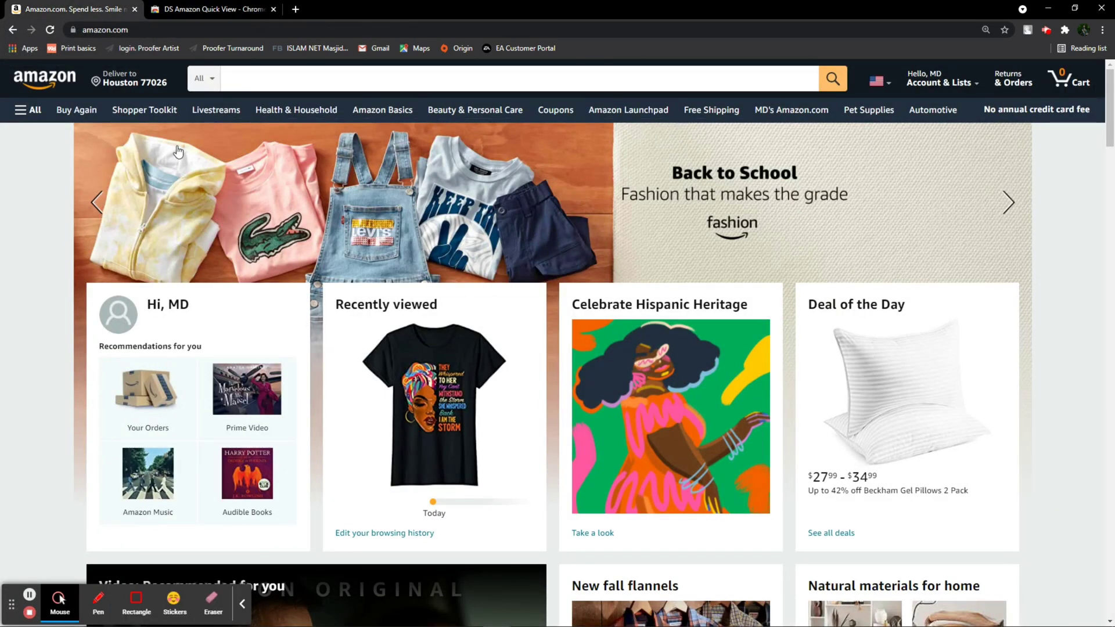
left_click(226, 7)
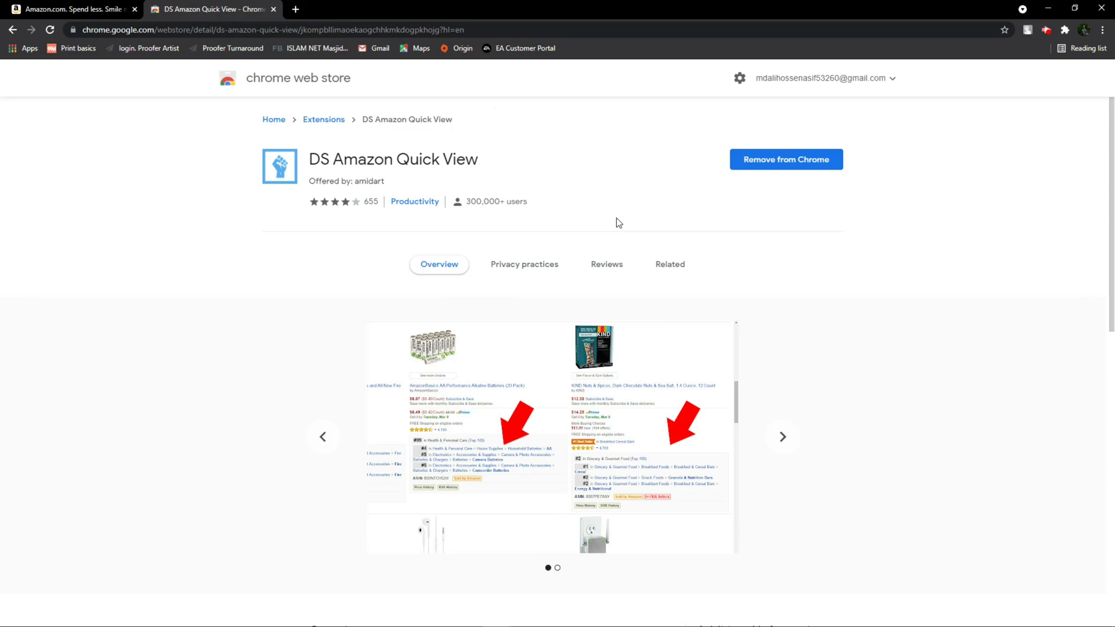
left_click(93, 9)
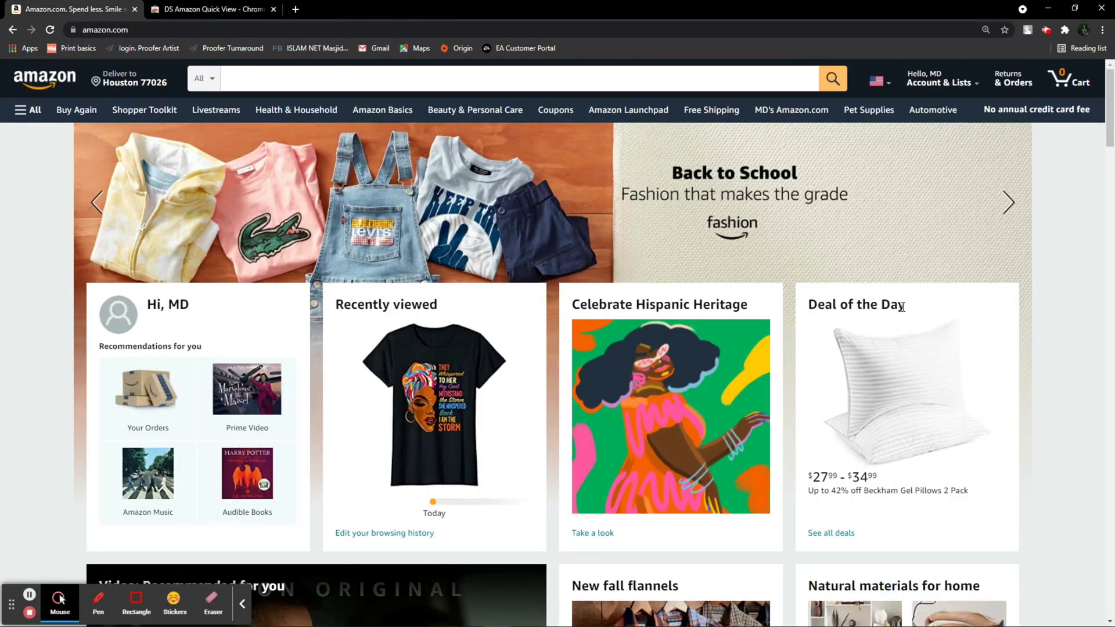
left_click(457, 88)
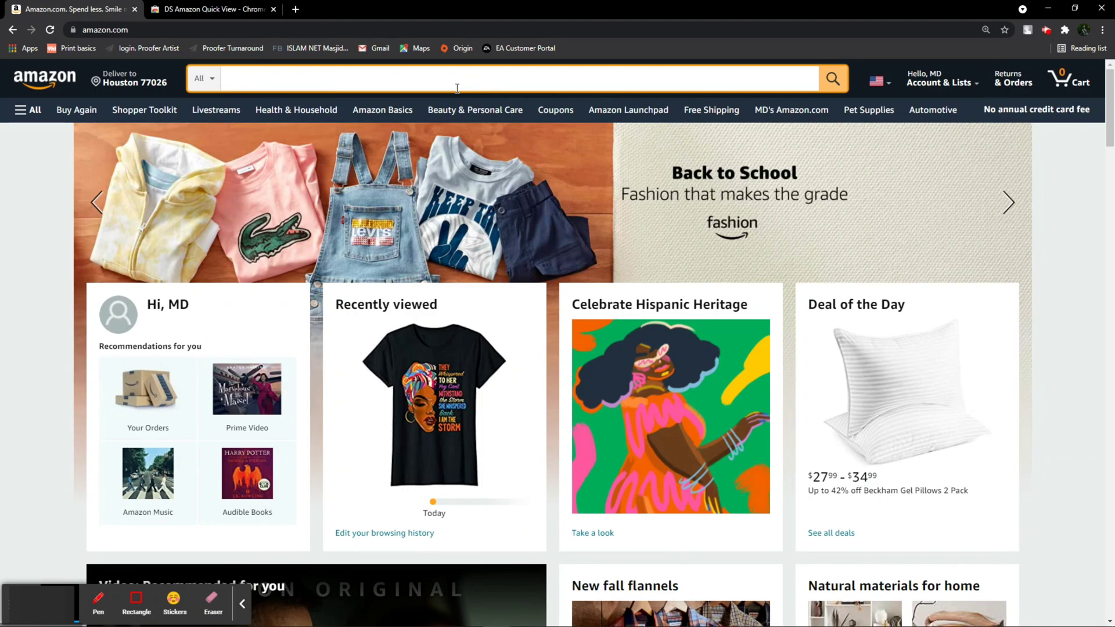
Step: Search Amazon for 'mental health shirt' and highlight the 1-48 of over 2,000 results count
type("mental h")
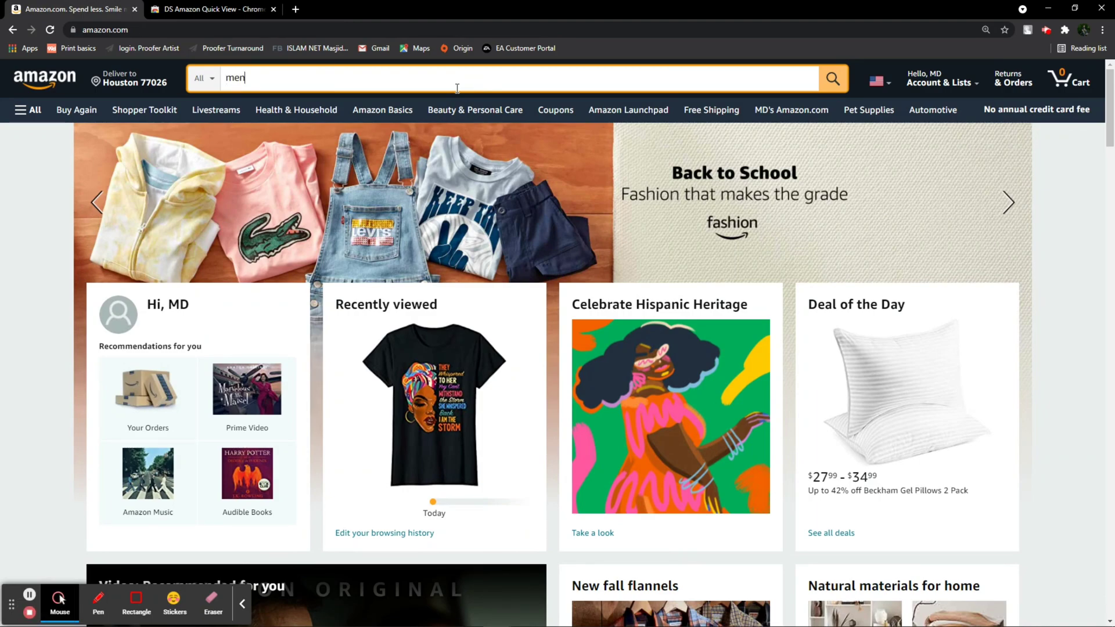
type("ealth")
type("shirt")
key("Return")
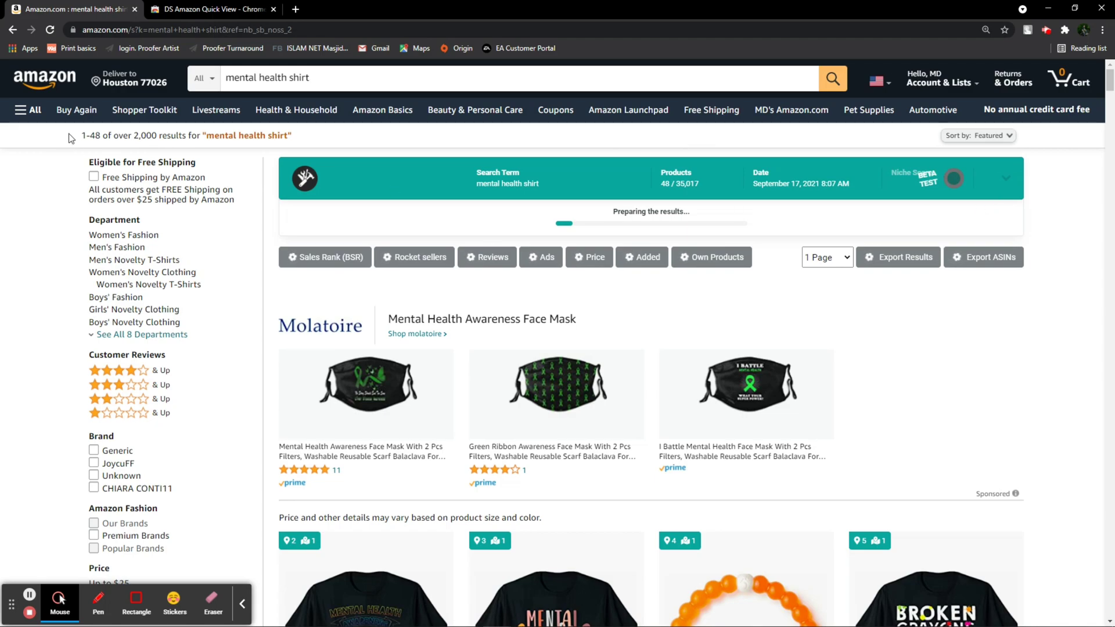
left_click_drag(71, 138, 159, 140)
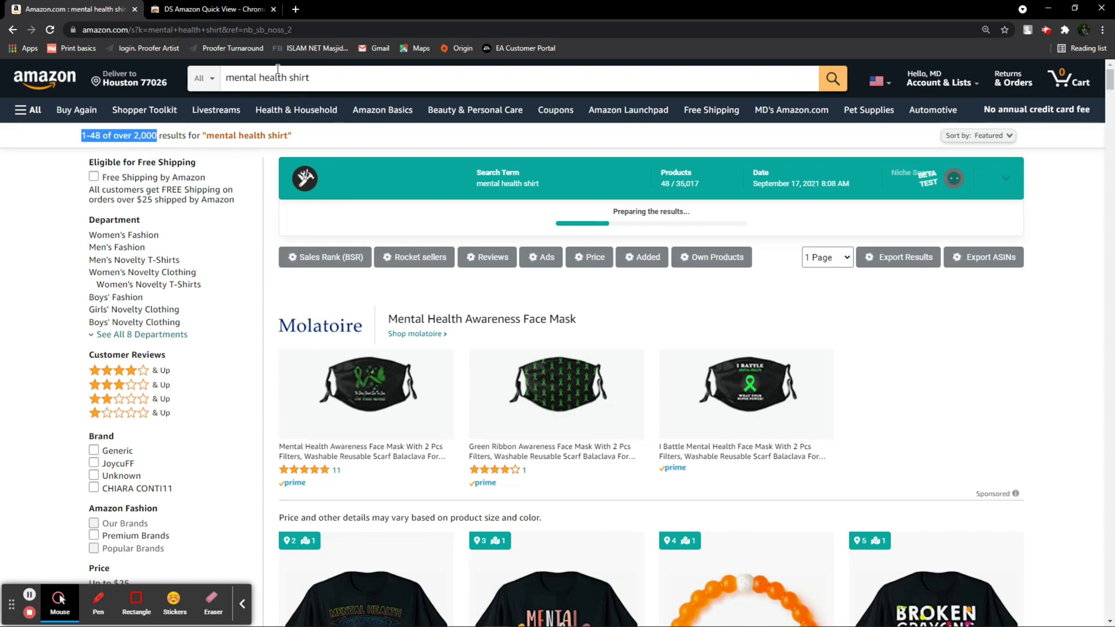
Step: Show before/after keyword suggestions for 'mental health shirt', then view the AMZ Suggestion Expander page
left_click_drag(316, 80, 223, 79)
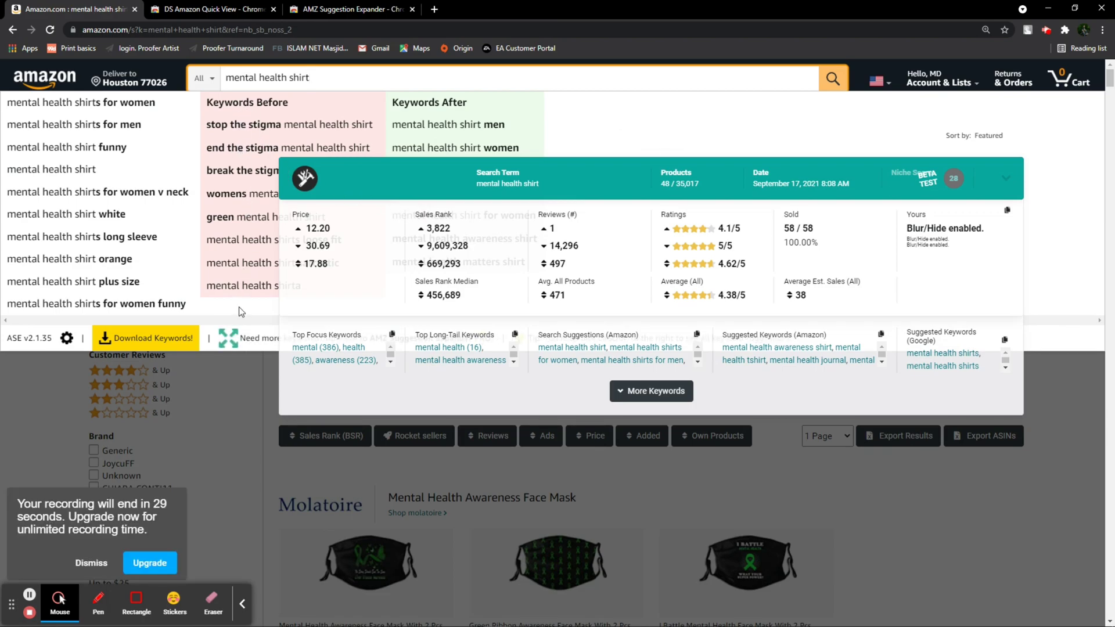
left_click(334, 8)
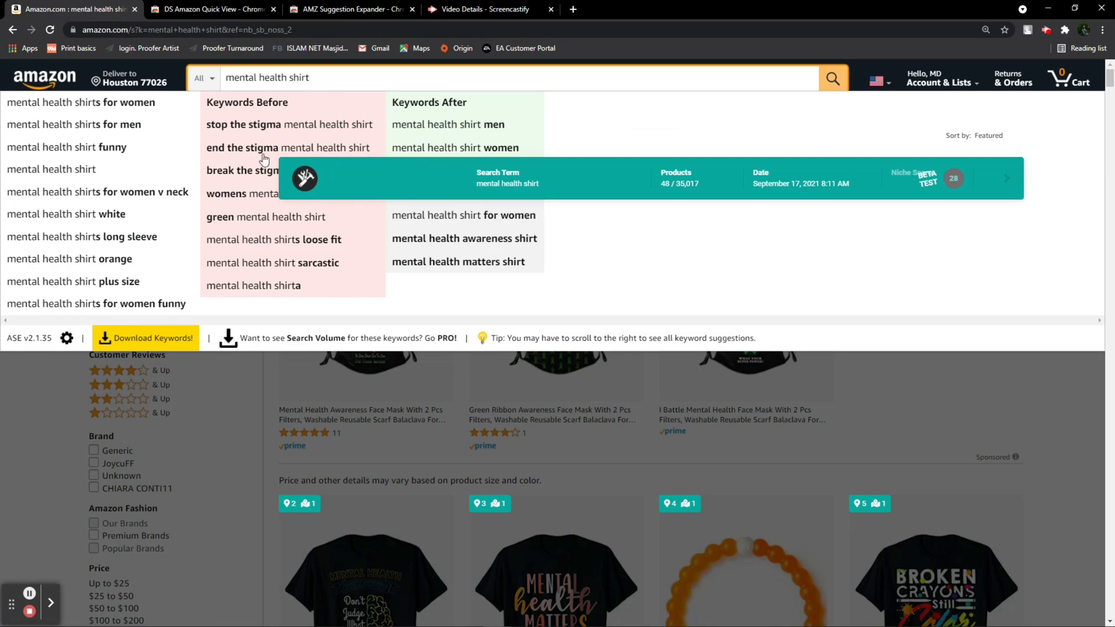
Step: Open the 'stop the stigma' and 'end the stigma' mental health shirt searches in new tabs
left_click(225, 128)
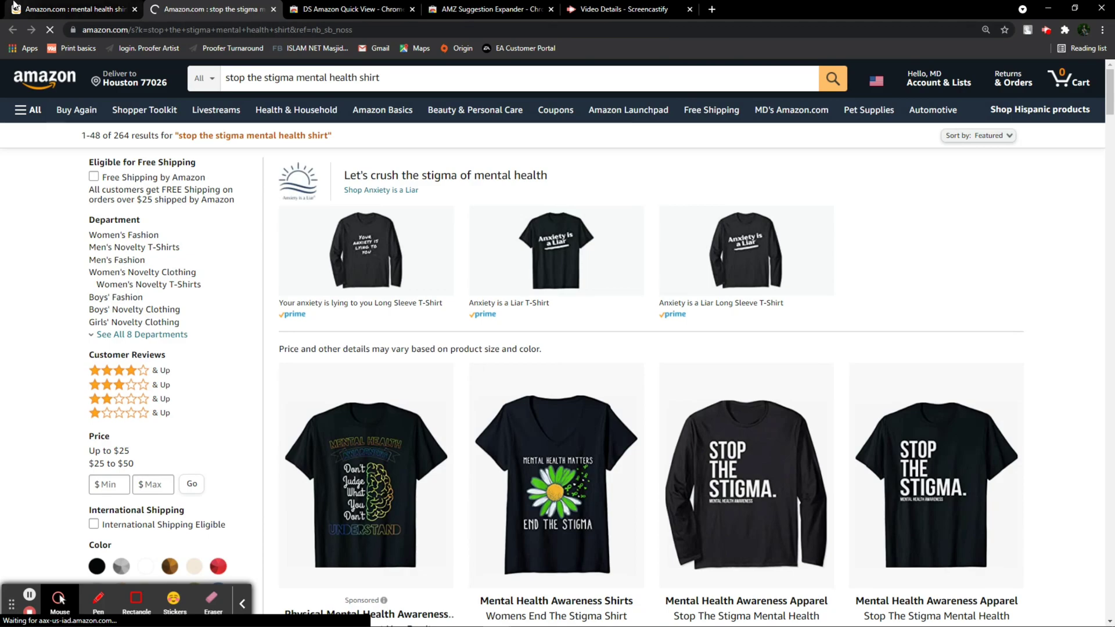
left_click(35, 9)
left_click(337, 80)
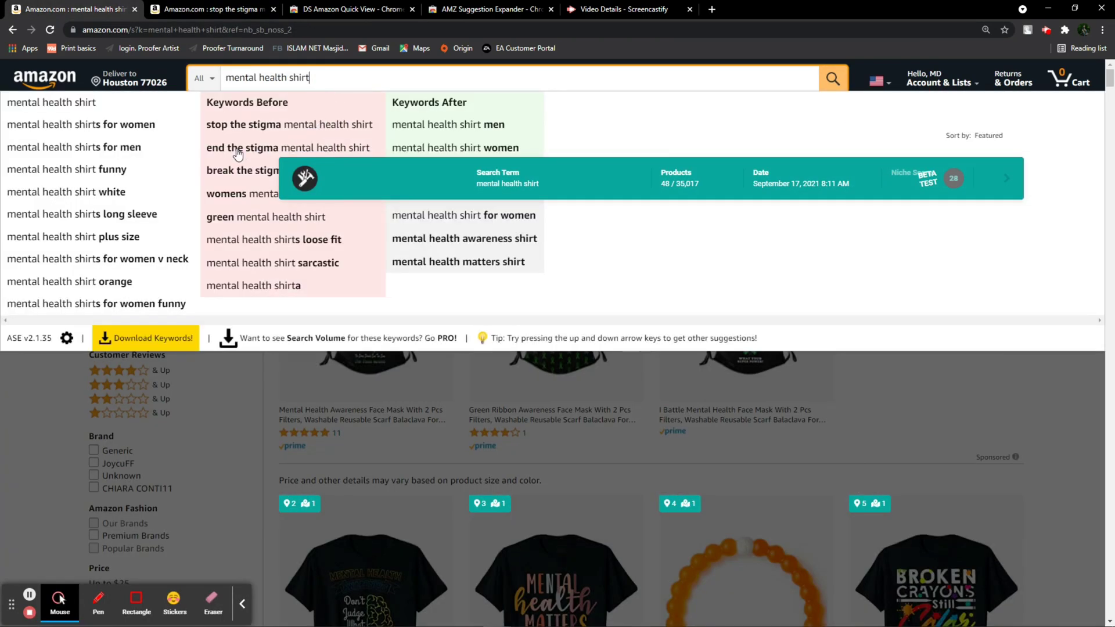
left_click(238, 151)
left_click(93, 6)
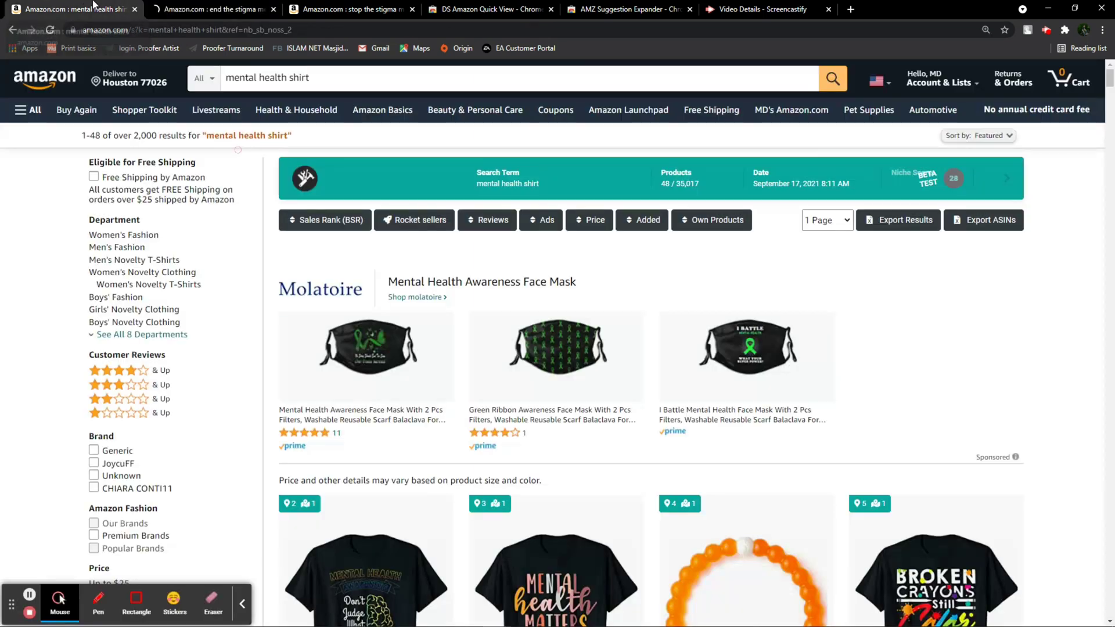
left_click(346, 80)
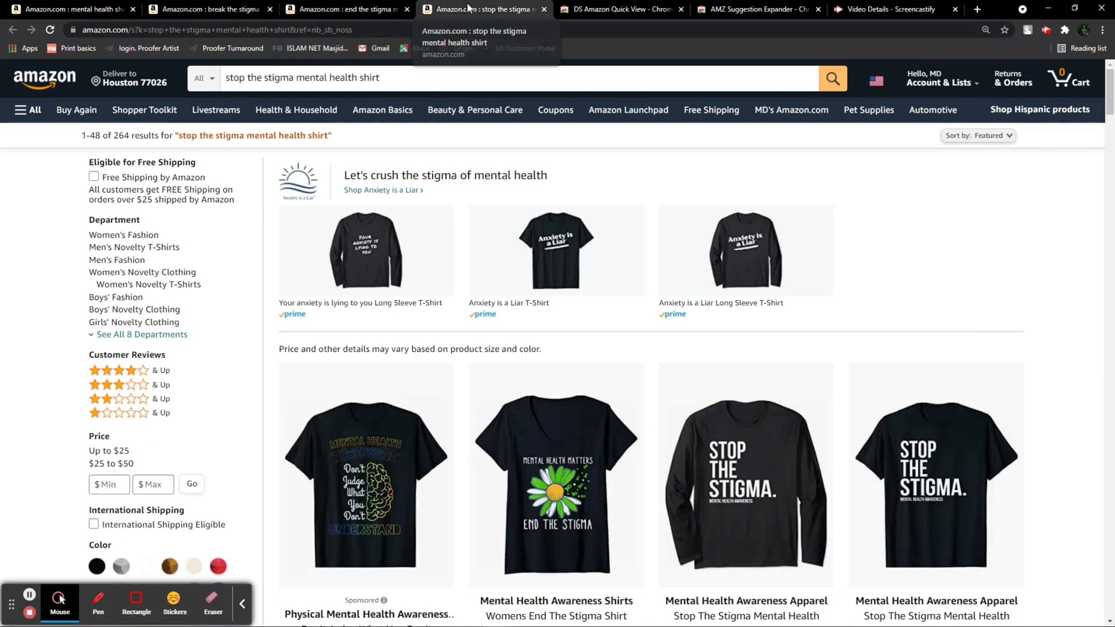
Step: Review the end and break the stigma result tabs, then return to the original results
left_click(336, 12)
left_click(237, 11)
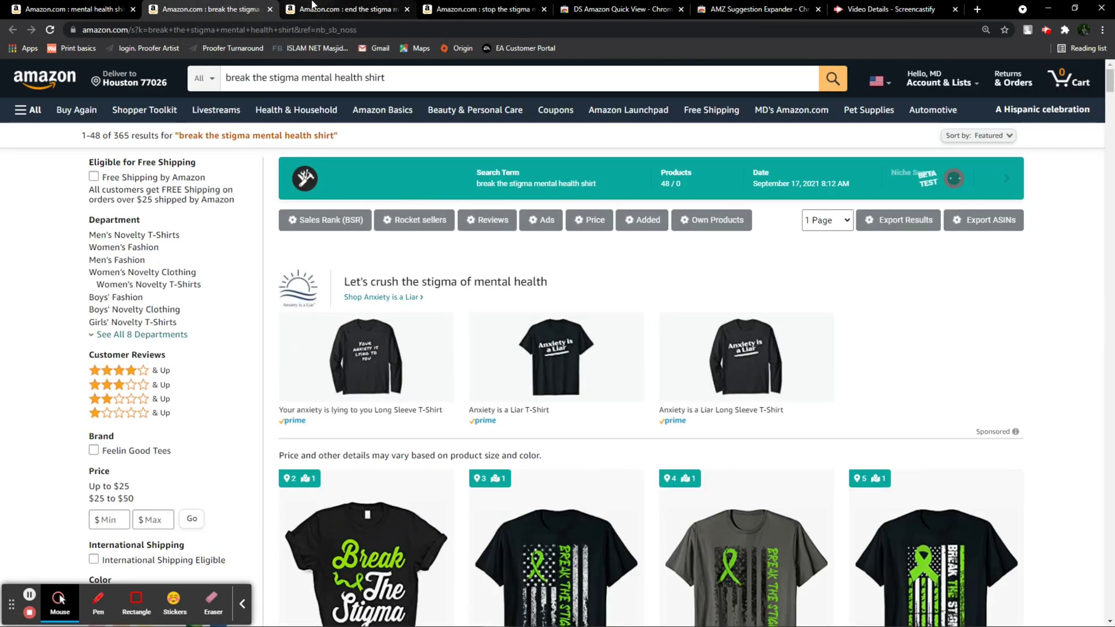
left_click(313, 7)
left_click(63, 9)
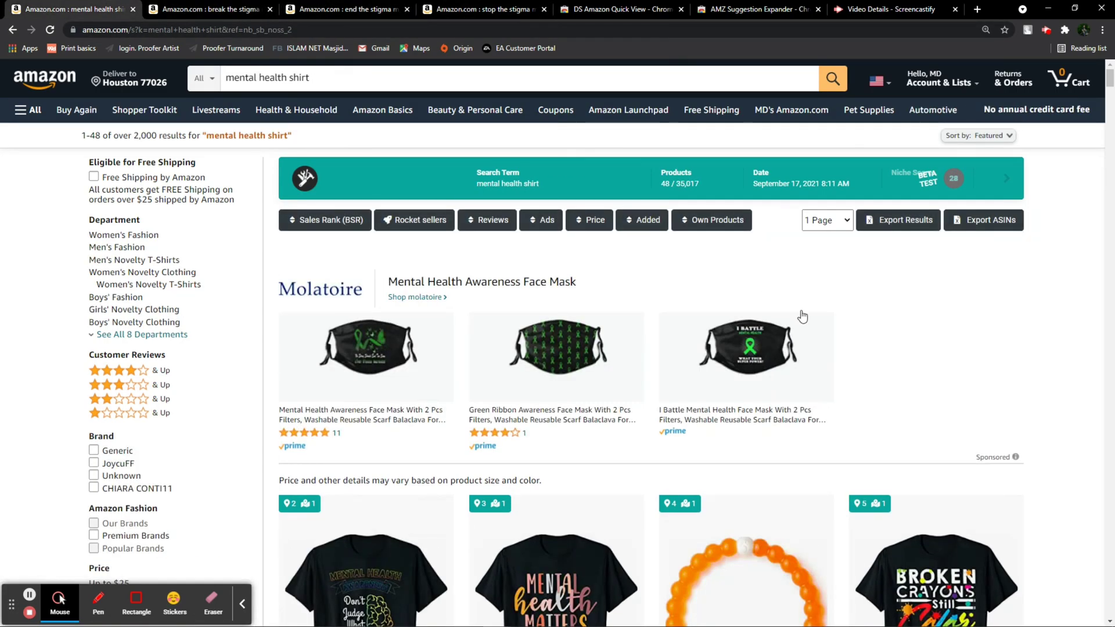
Step: Open the Don't Judge mental health shirt listing in a new tab
scroll(638, 302, "down", 2)
scroll(290, 278, "up", 2)
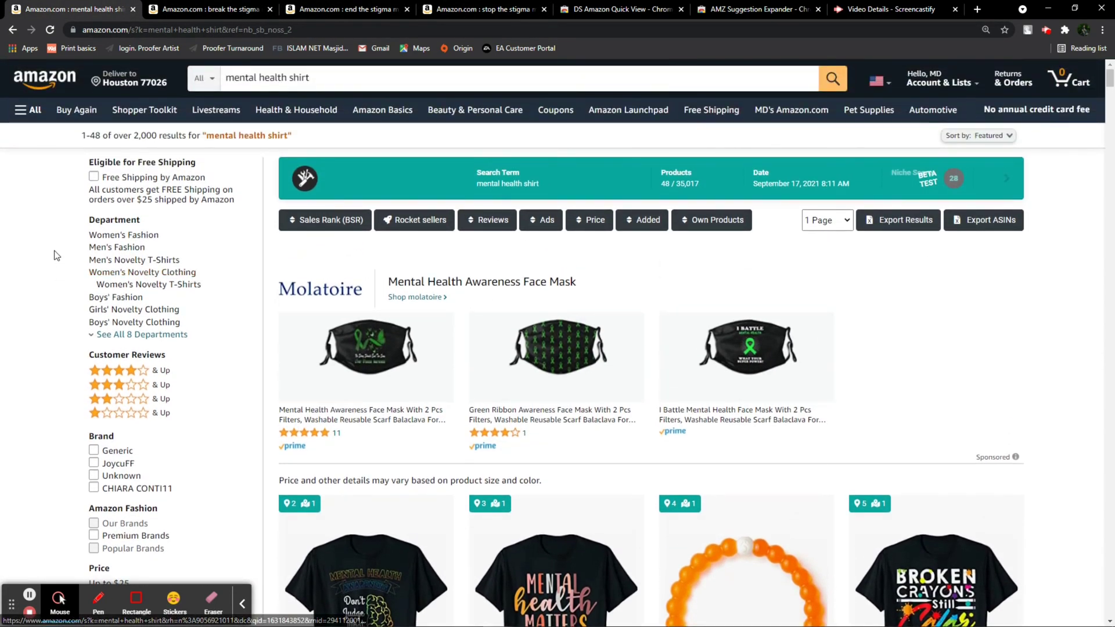
scroll(56, 256, "down", 7)
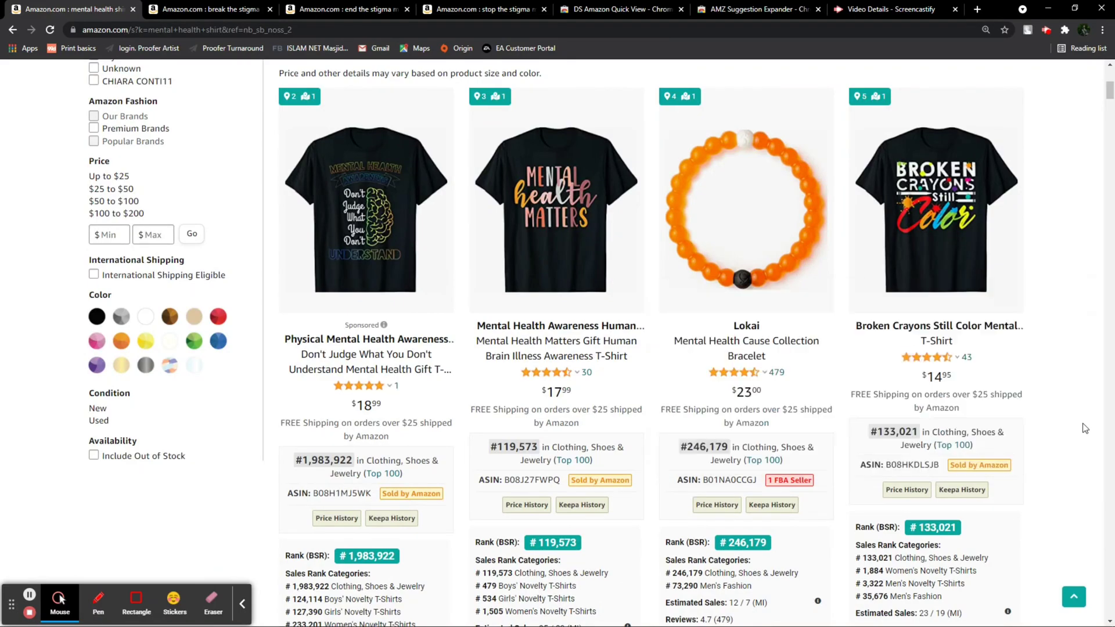
scroll(1092, 289, "down", 2)
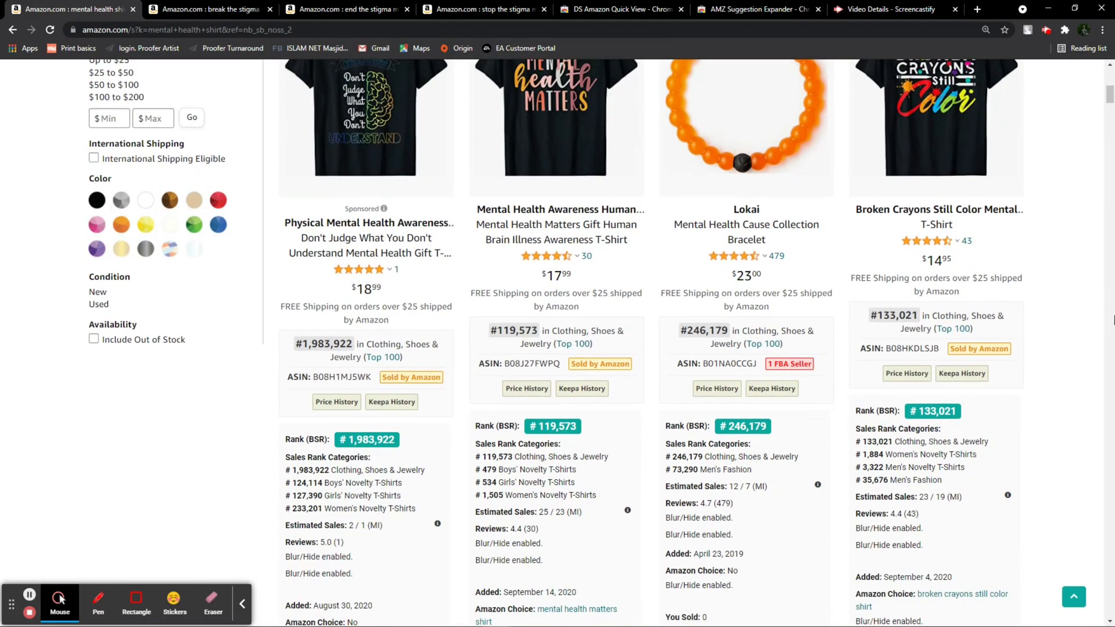
scroll(1103, 301, "up", 4)
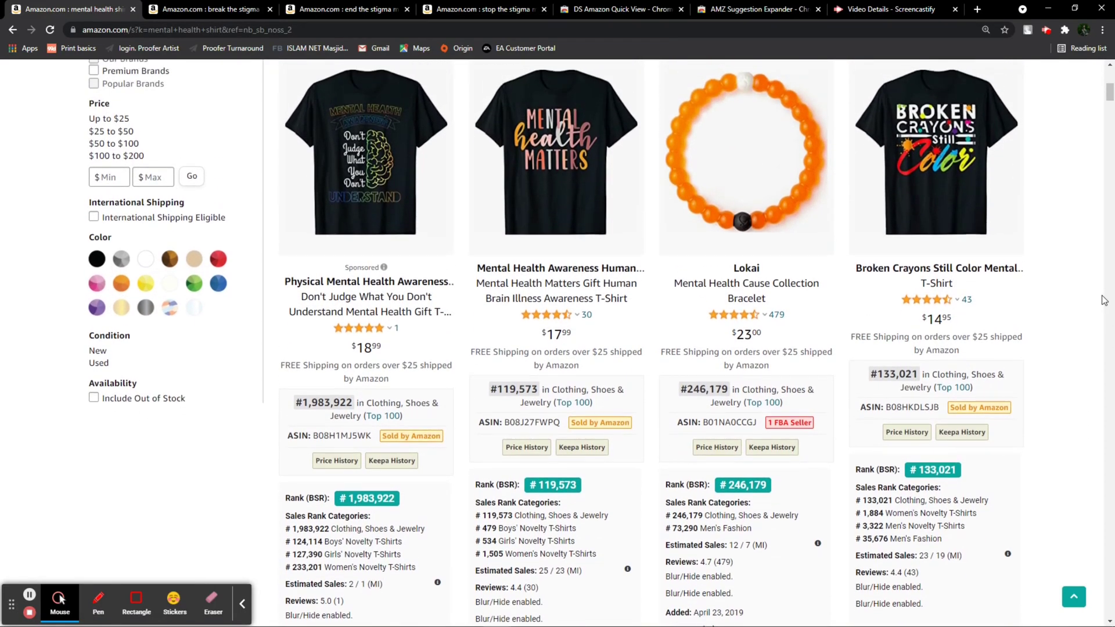
scroll(1103, 302, "down", 2)
mouse_move(525, 134)
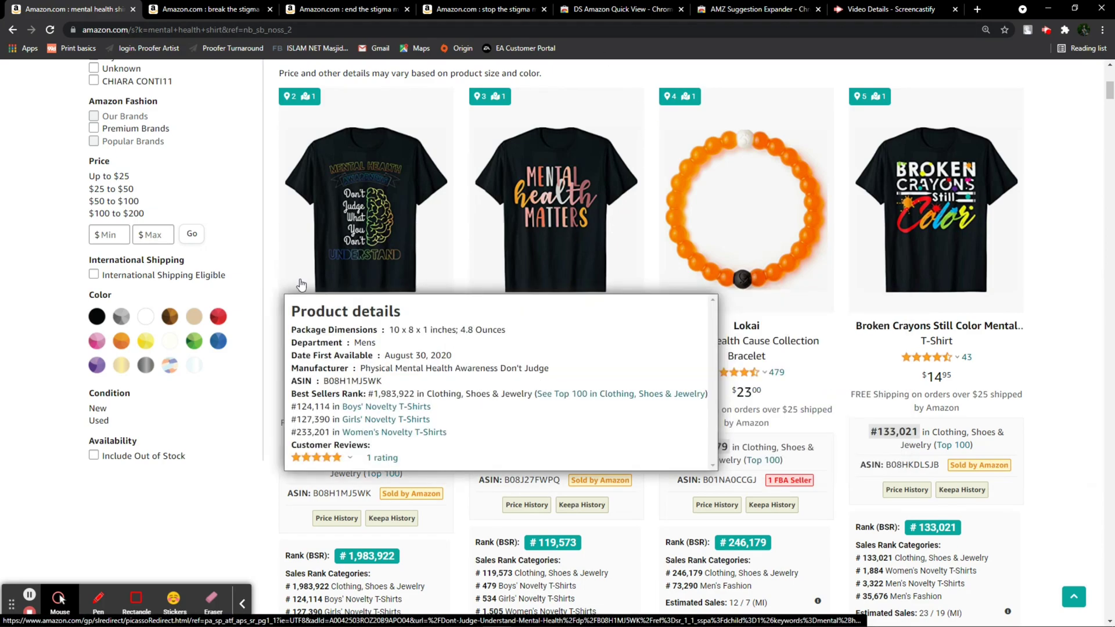
scroll(255, 190, "down", 1)
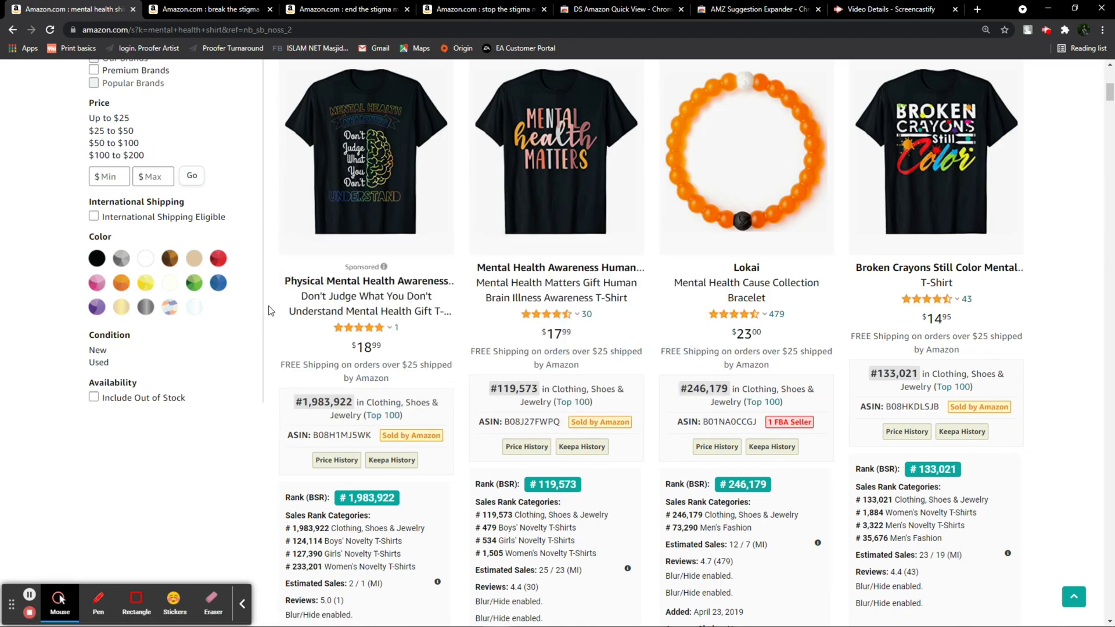
mouse_move(353, 169)
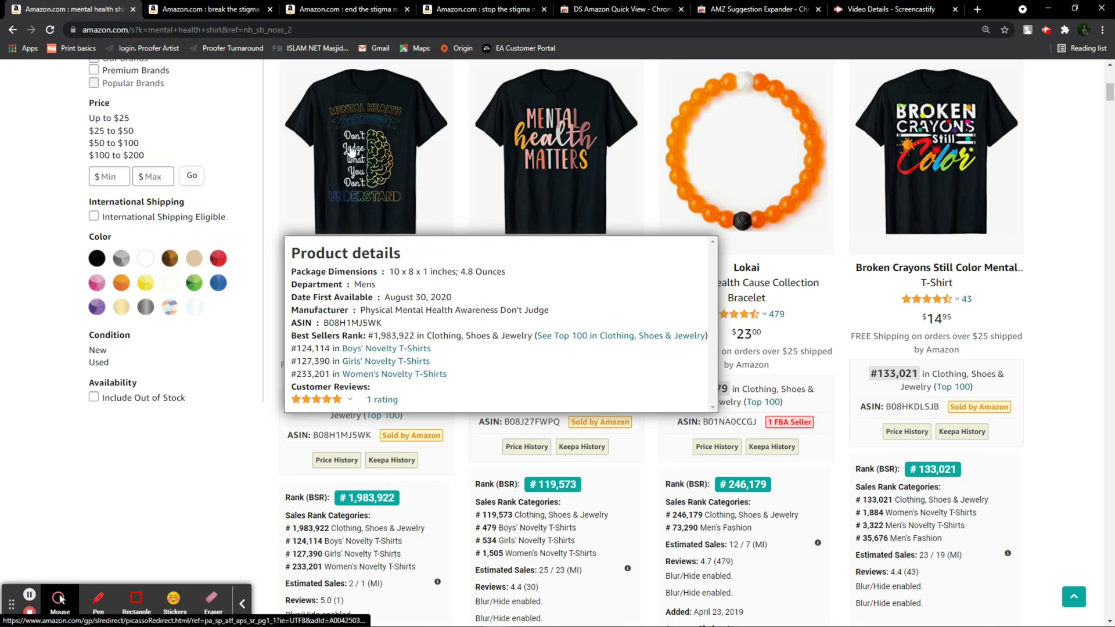
right_click(349, 148)
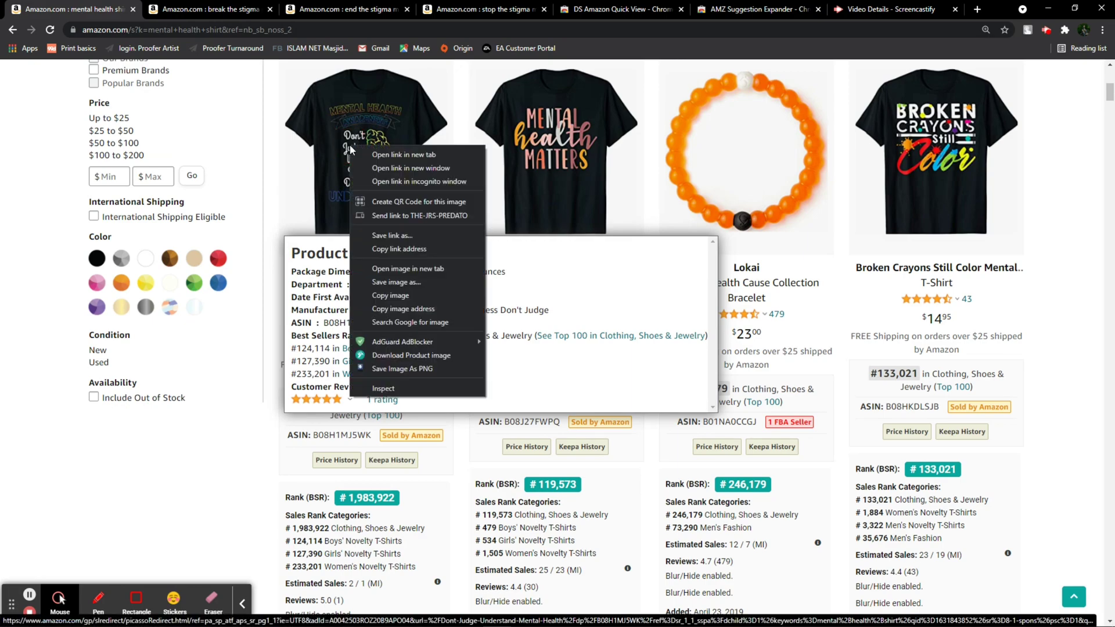
left_click(361, 151)
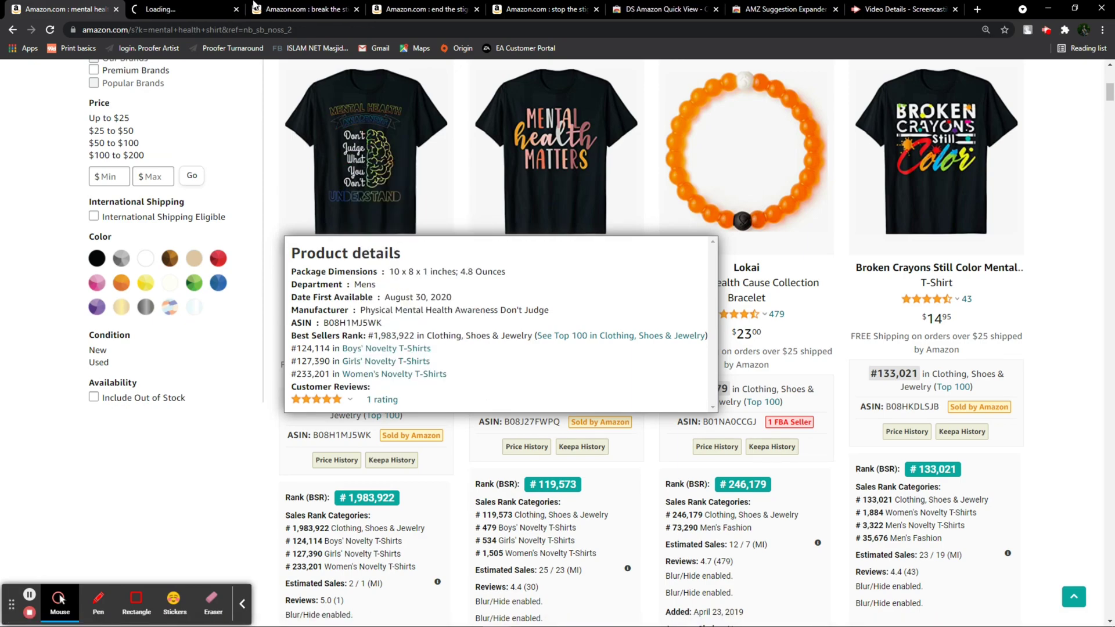
Step: Back on the shirt results, select the word 'Crayons' in the Broken Crayons title
left_click(174, 9)
left_click(96, 7)
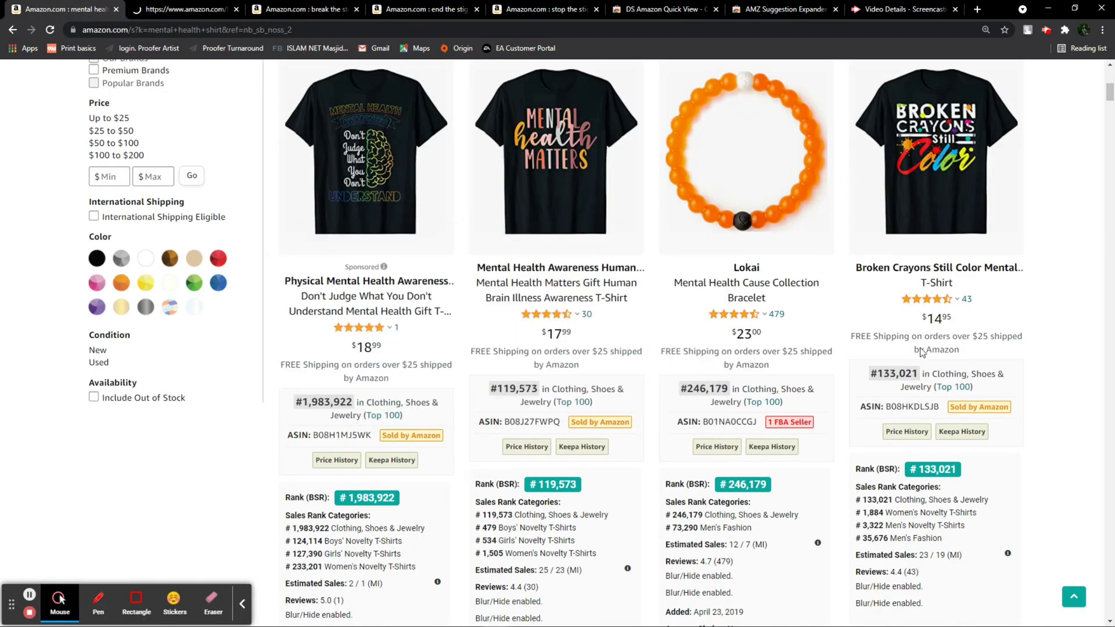
scroll(1062, 216, "down", 4)
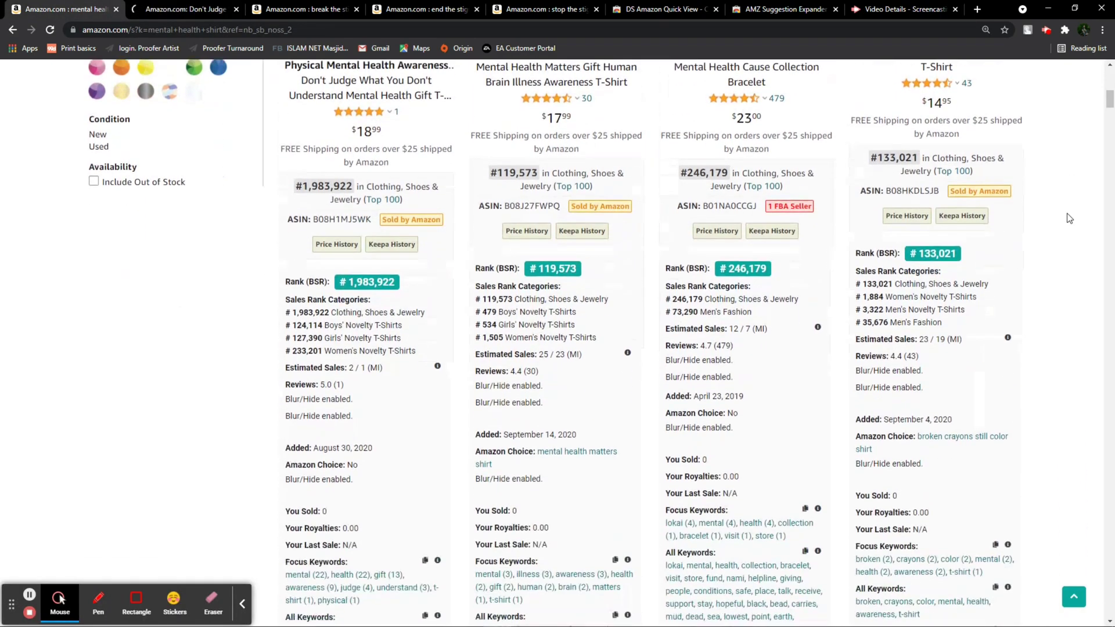
scroll(1067, 214, "up", 5)
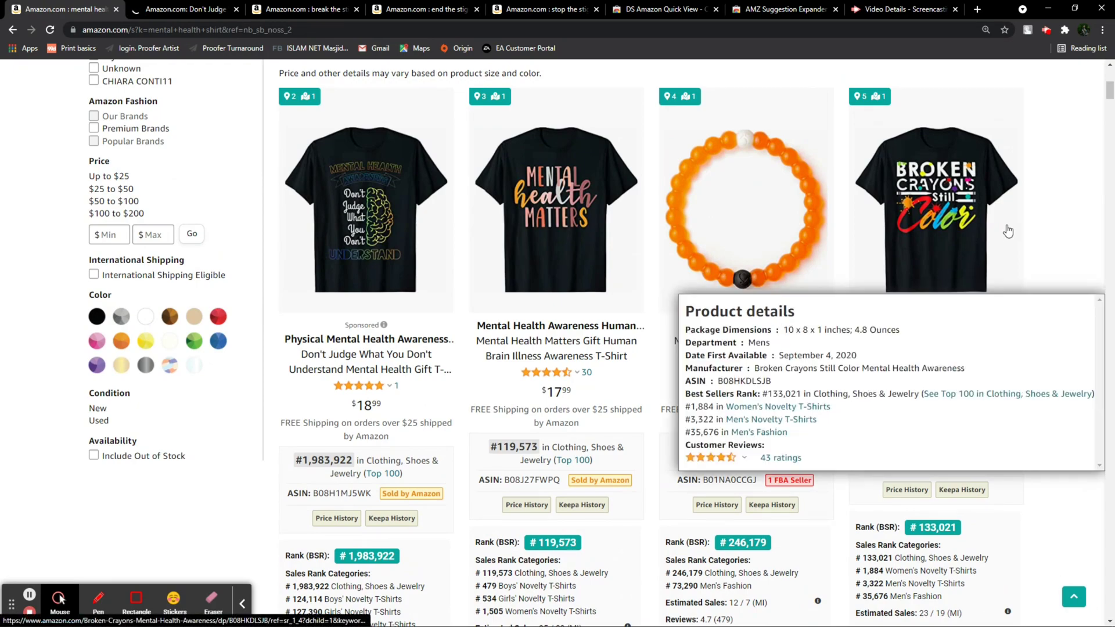
mouse_move(873, 343)
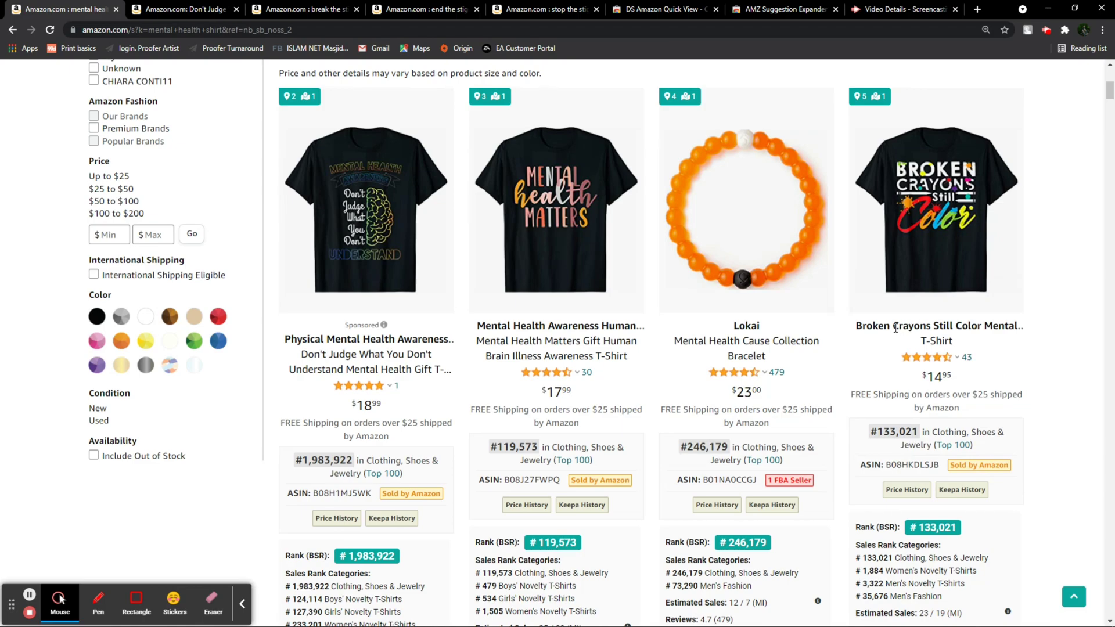
left_click_drag(894, 326, 930, 327)
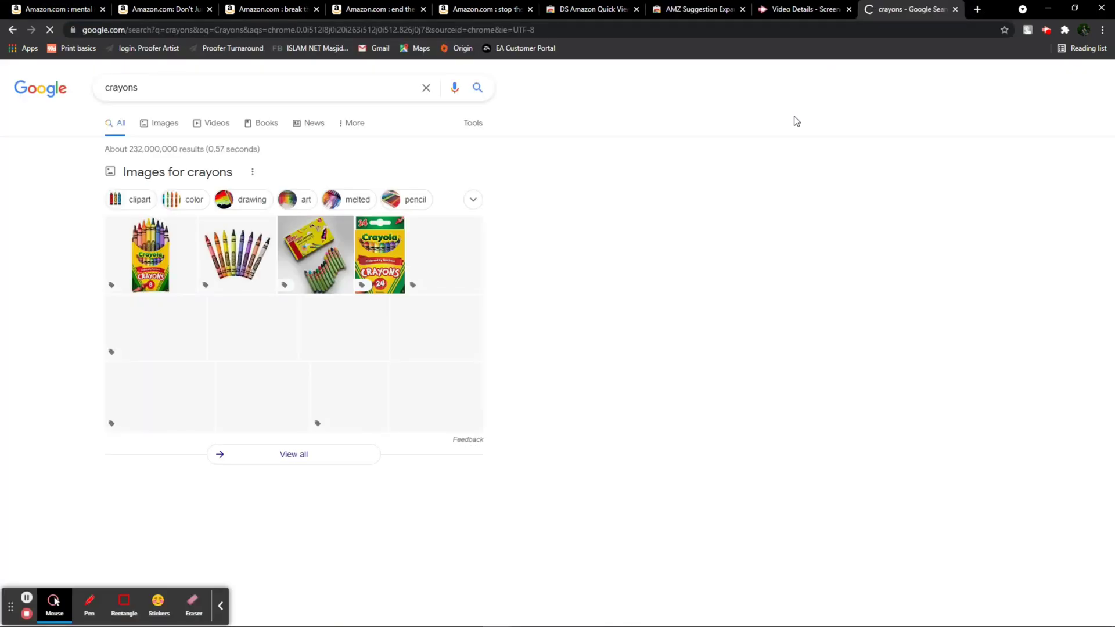
Step: Scroll the Google image results for 'crayons', then go back to Amazon's shirt results
scroll(609, 432, "down", 3)
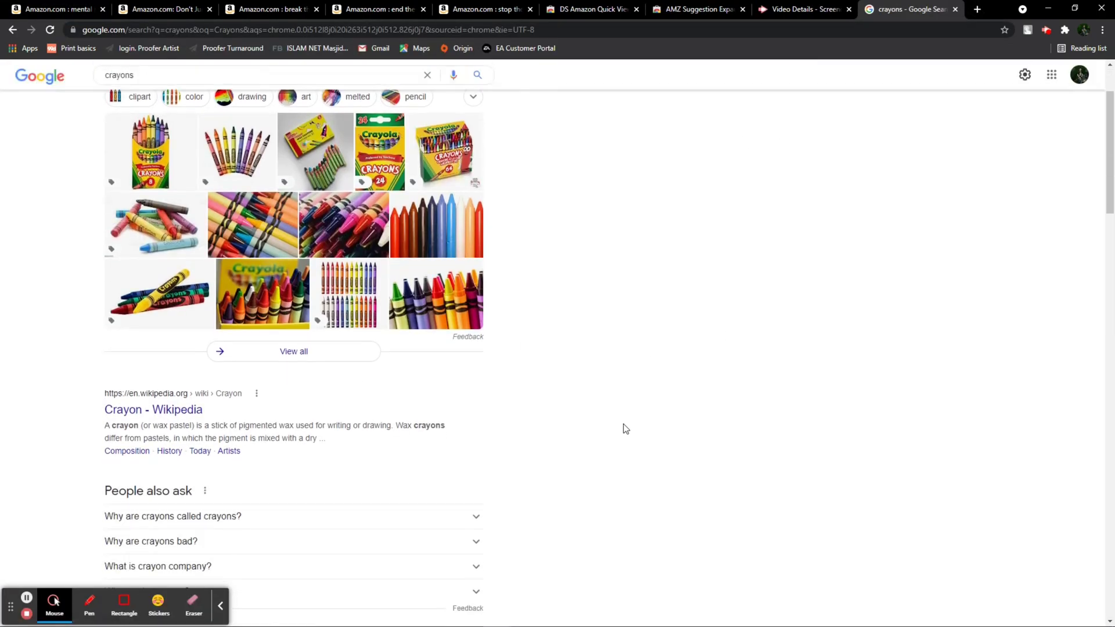
scroll(620, 438, "down", 3)
scroll(620, 438, "up", 7)
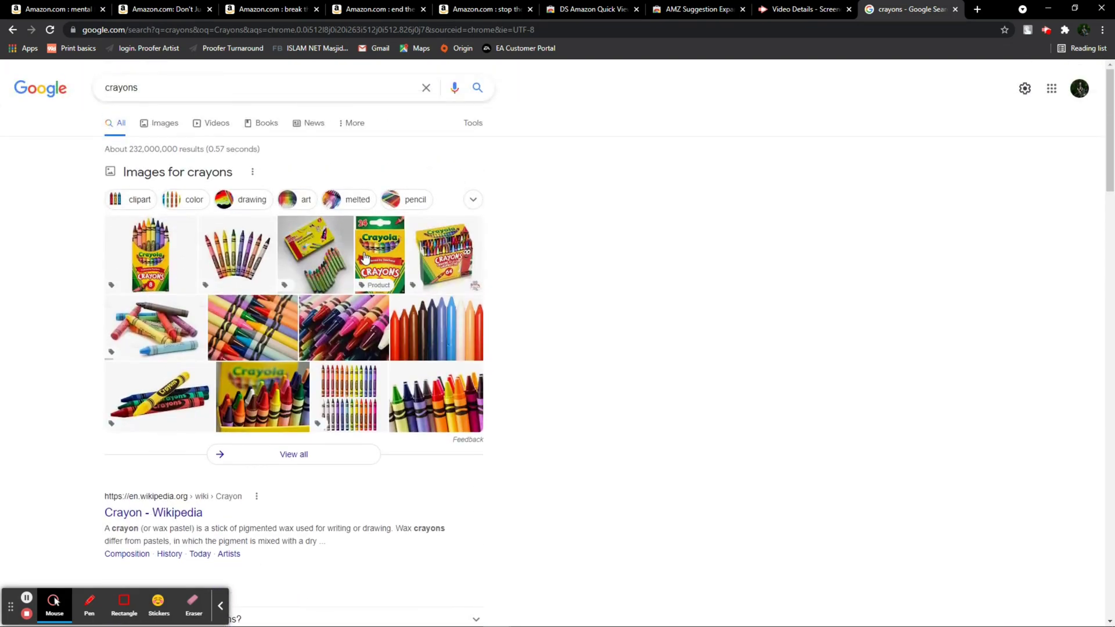
left_click(75, 10)
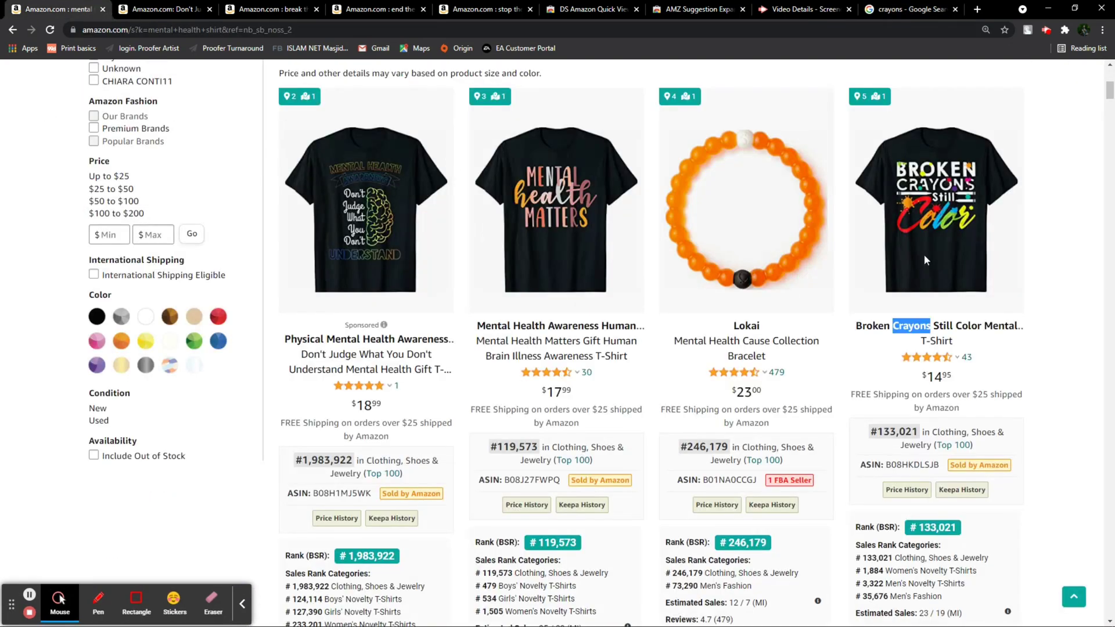
scroll(1088, 233, "down", 3)
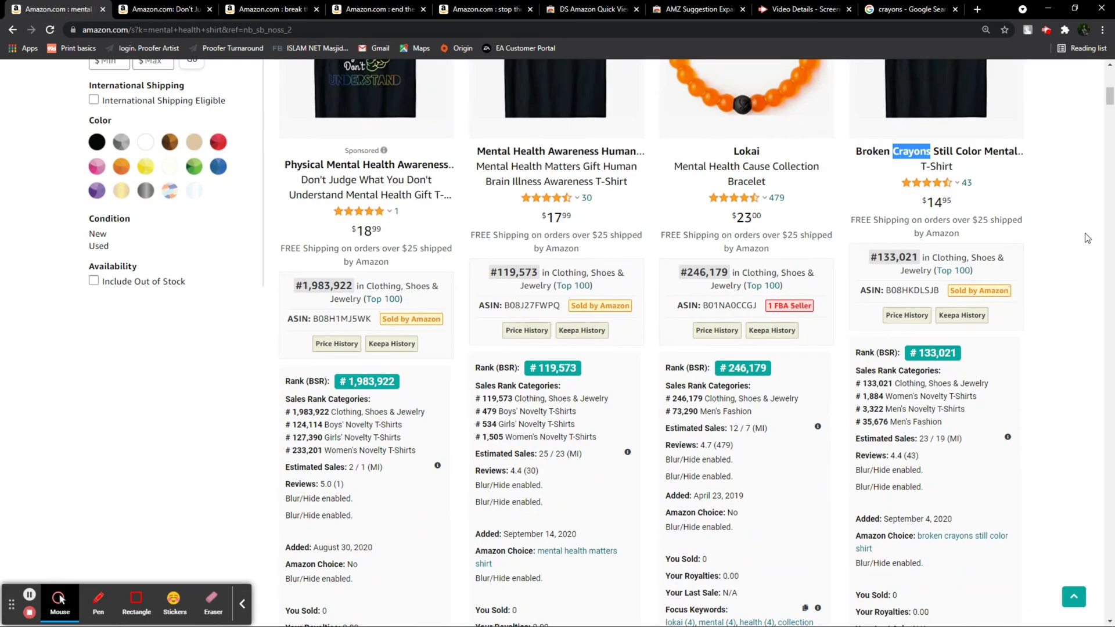
scroll(1086, 235, "up", 4)
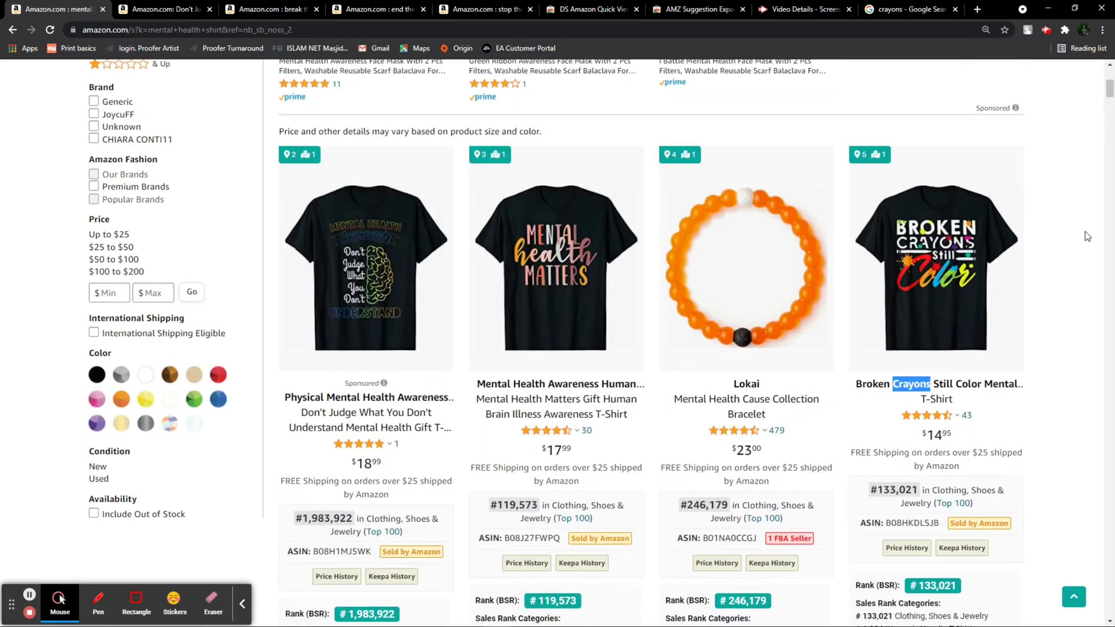
Step: Open the Broken Crayons shirt listing in a new tab
right_click(927, 279)
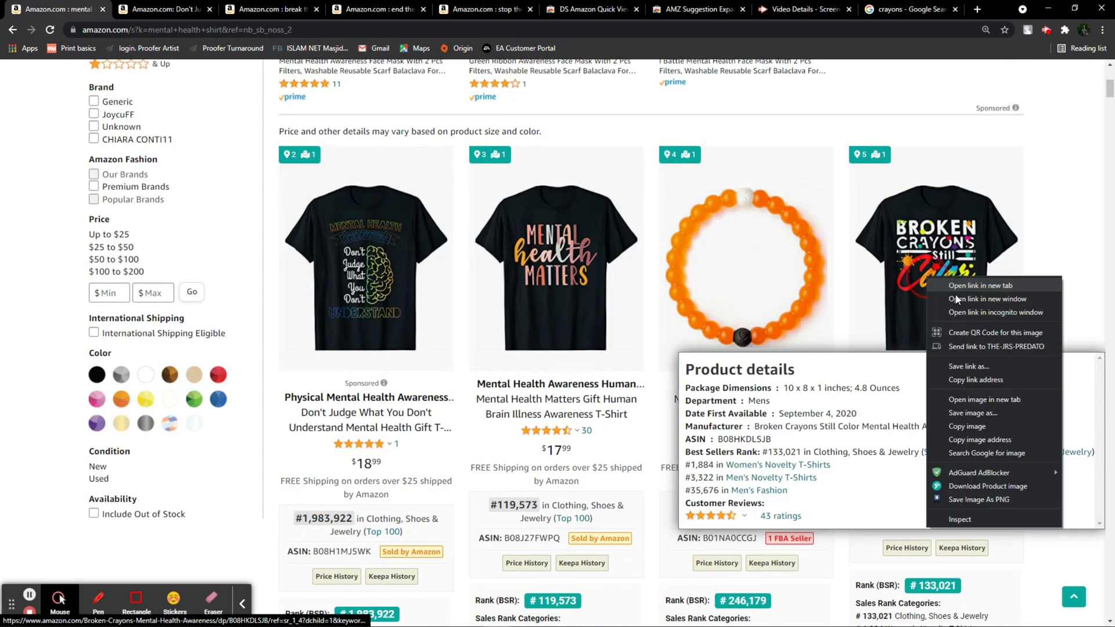
left_click(967, 285)
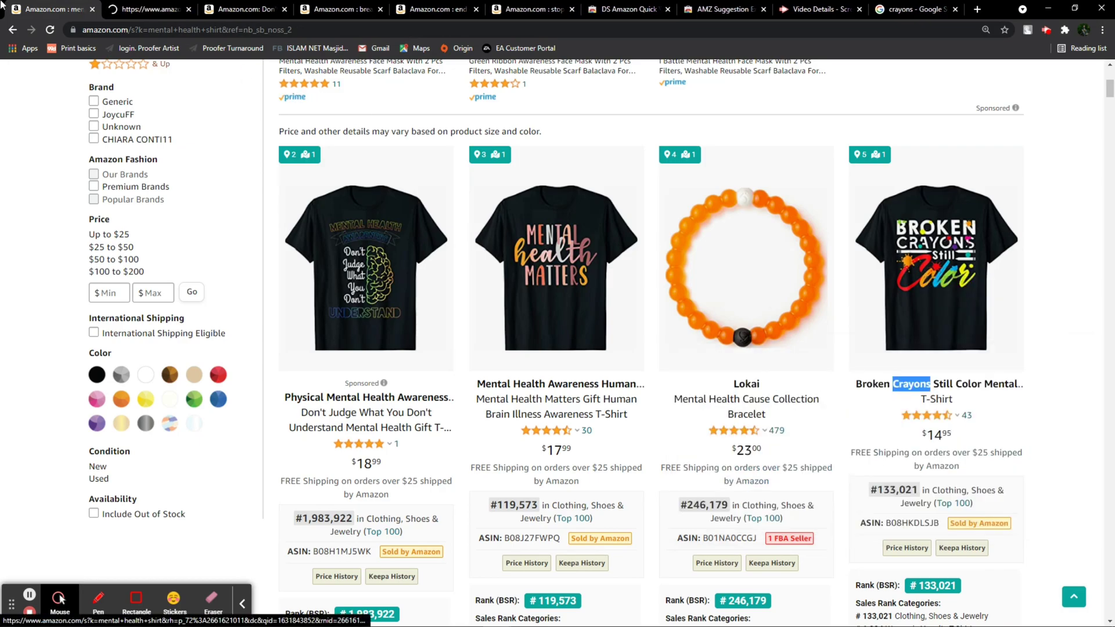
scroll(200, 212, "down", 15)
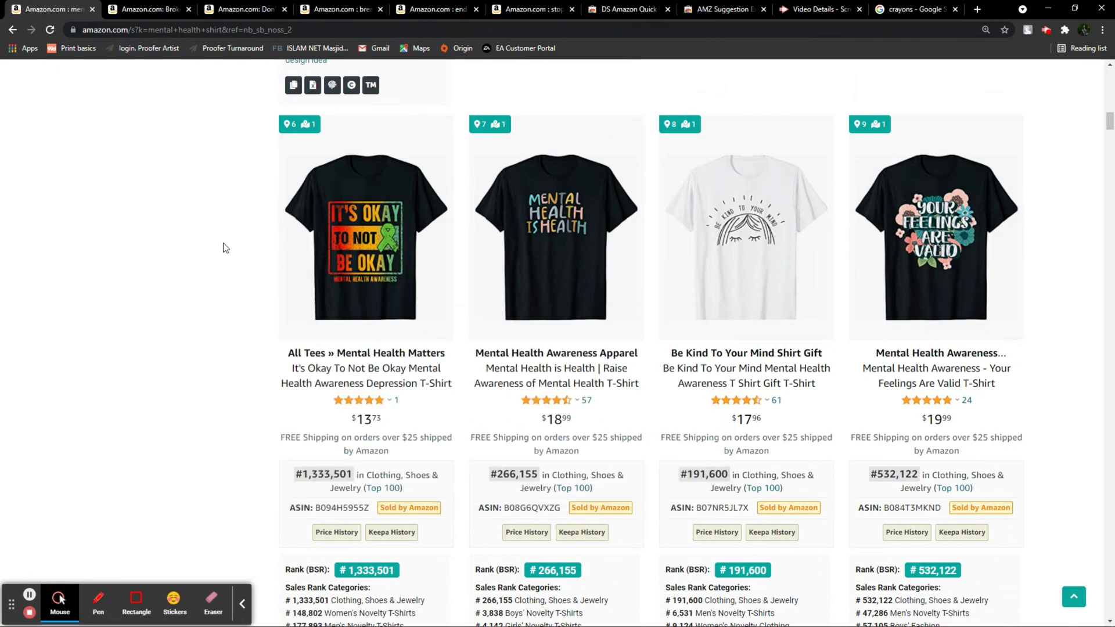
scroll(955, 232, "down", 2)
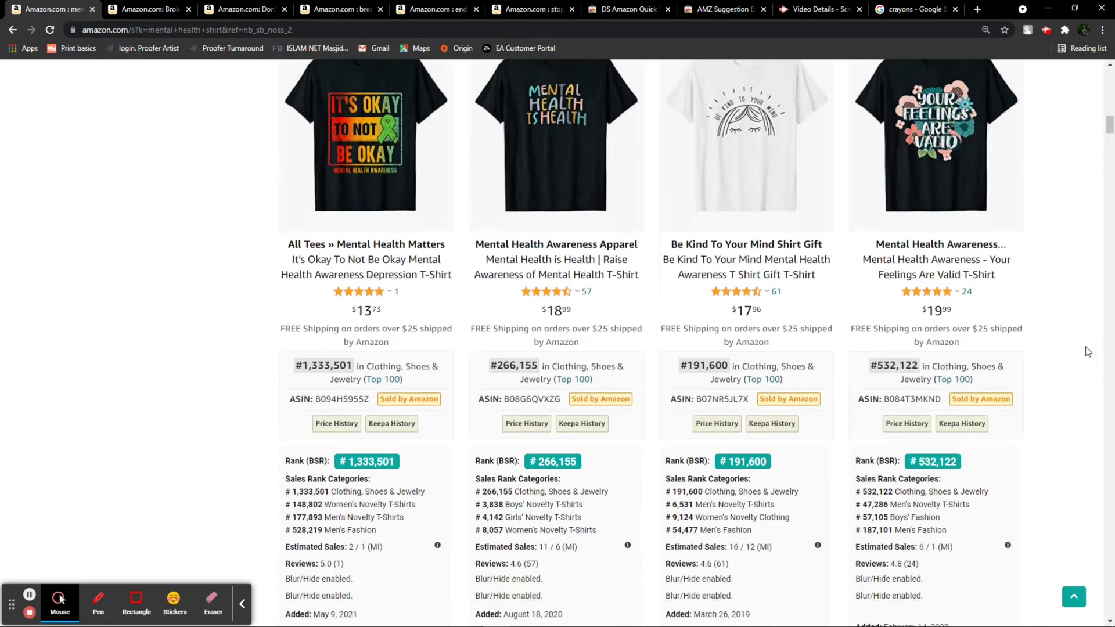
mouse_move(955, 162)
scroll(1027, 232, "up", 2)
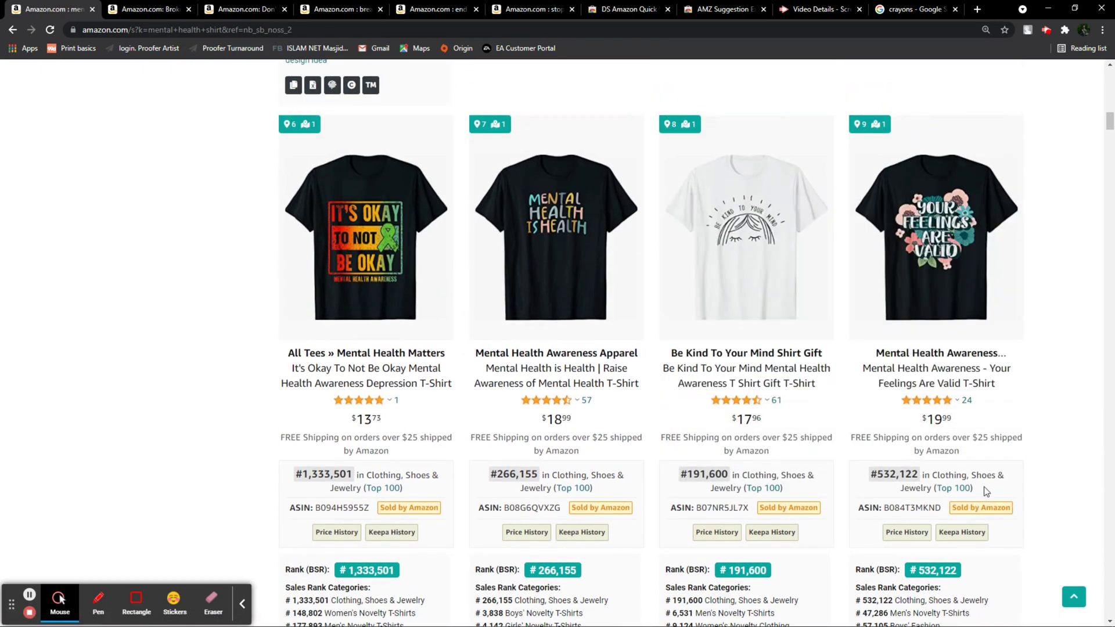
Step: Open the Your Feelings Are Valid and It's Okay To Not Be Okay shirts in new tabs
right_click(923, 221)
left_click(957, 227)
right_click(366, 209)
left_click(384, 214)
scroll(187, 195, "down", 3)
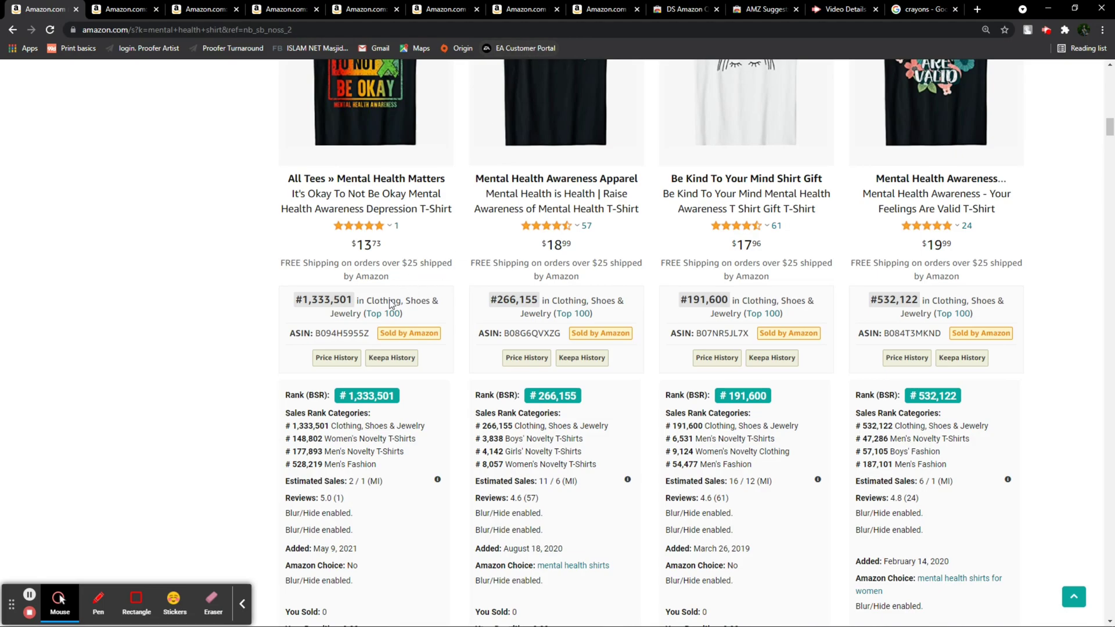
left_click(241, 616)
scroll(267, 331, "down", 10)
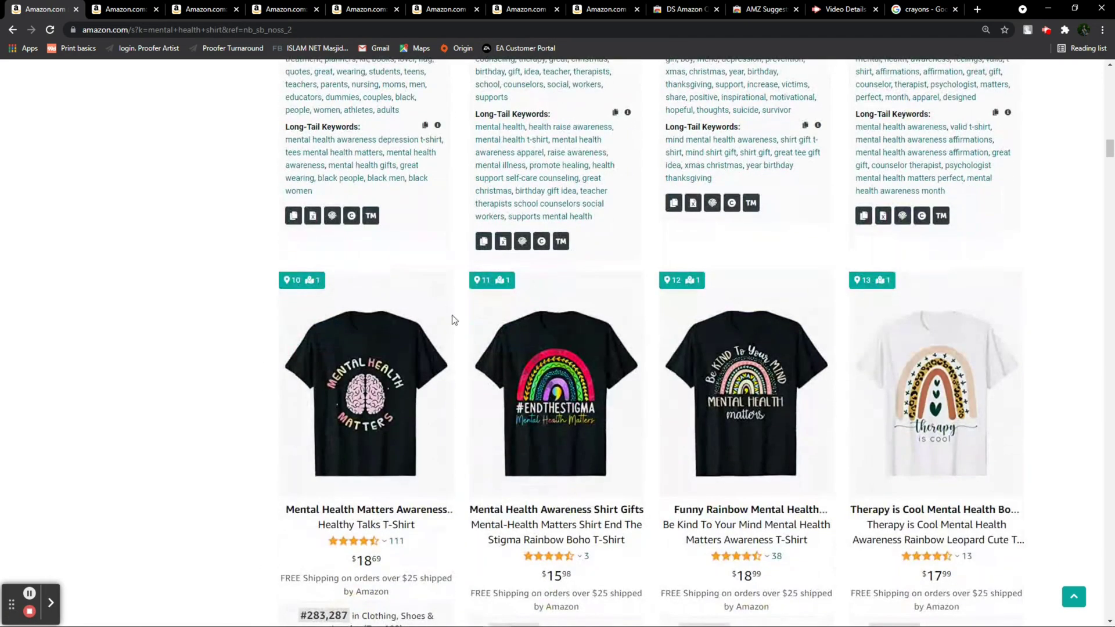
scroll(103, 311, "down", 3)
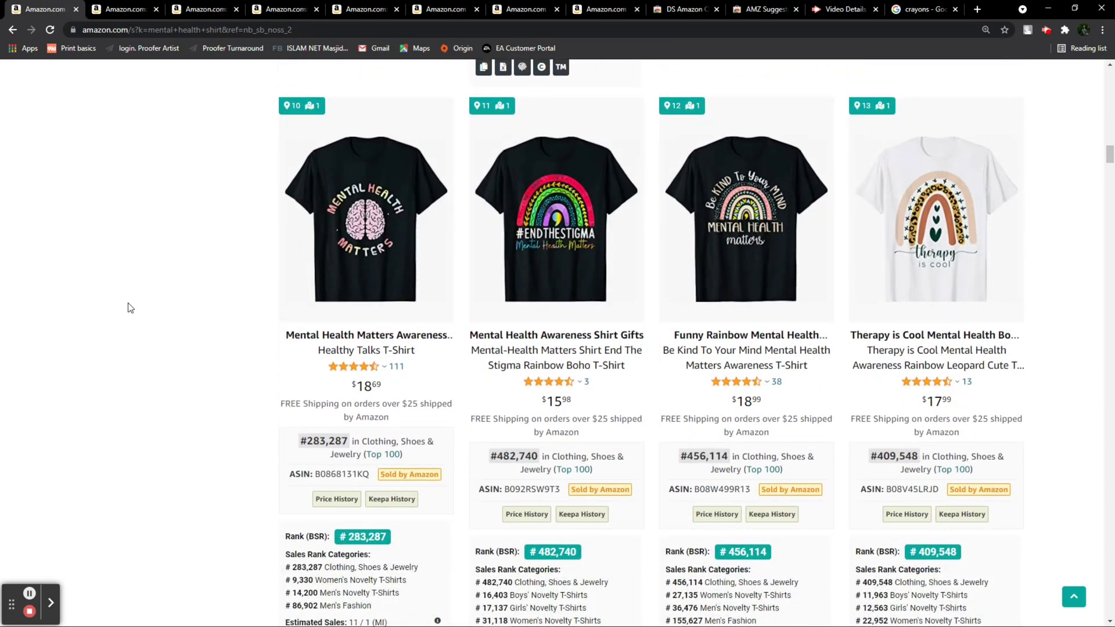
mouse_move(724, 249)
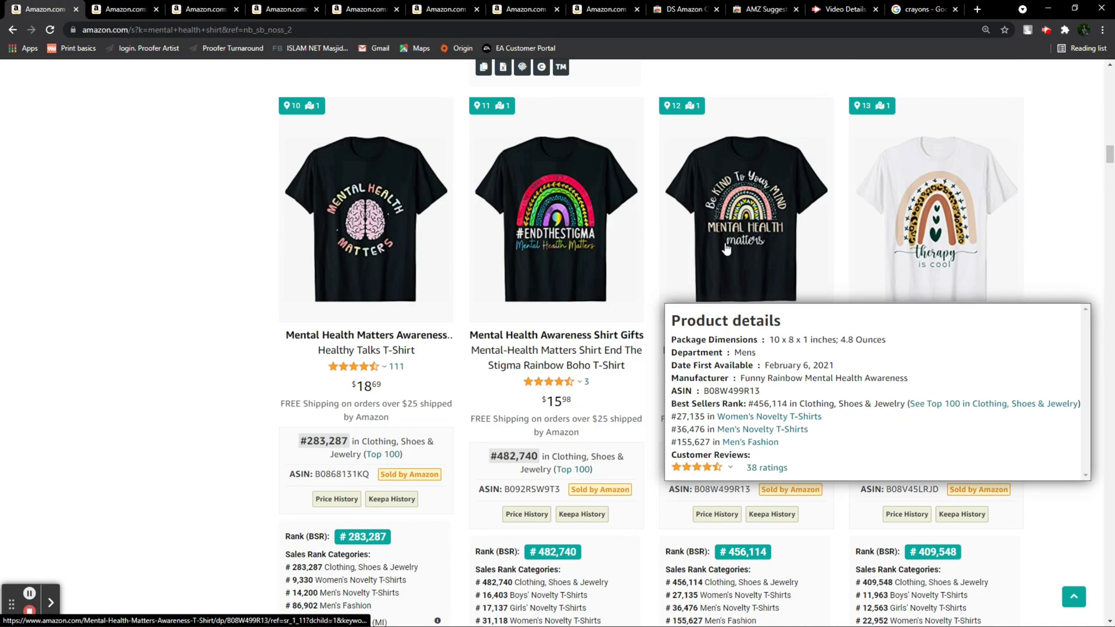
right_click(726, 248)
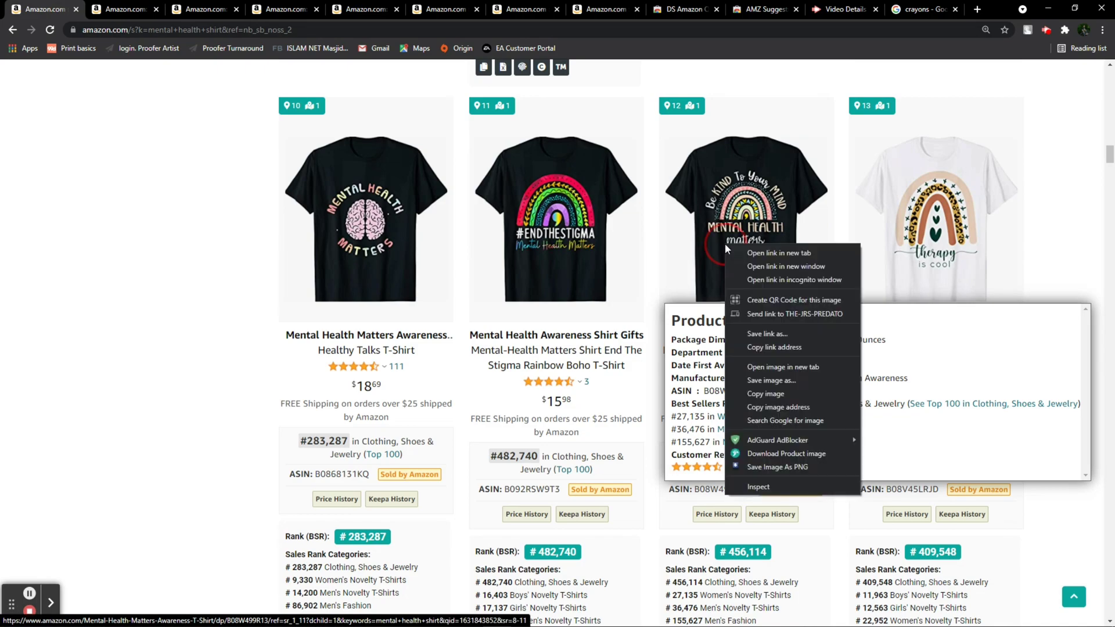
left_click(736, 258)
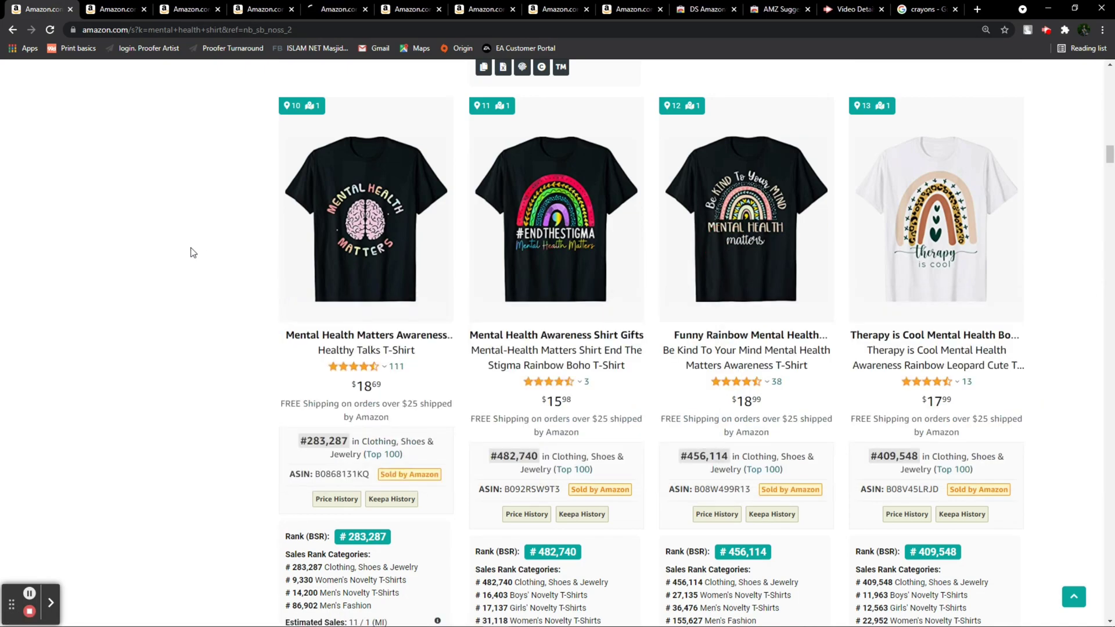
scroll(190, 249, "down", 1)
mouse_move(356, 168)
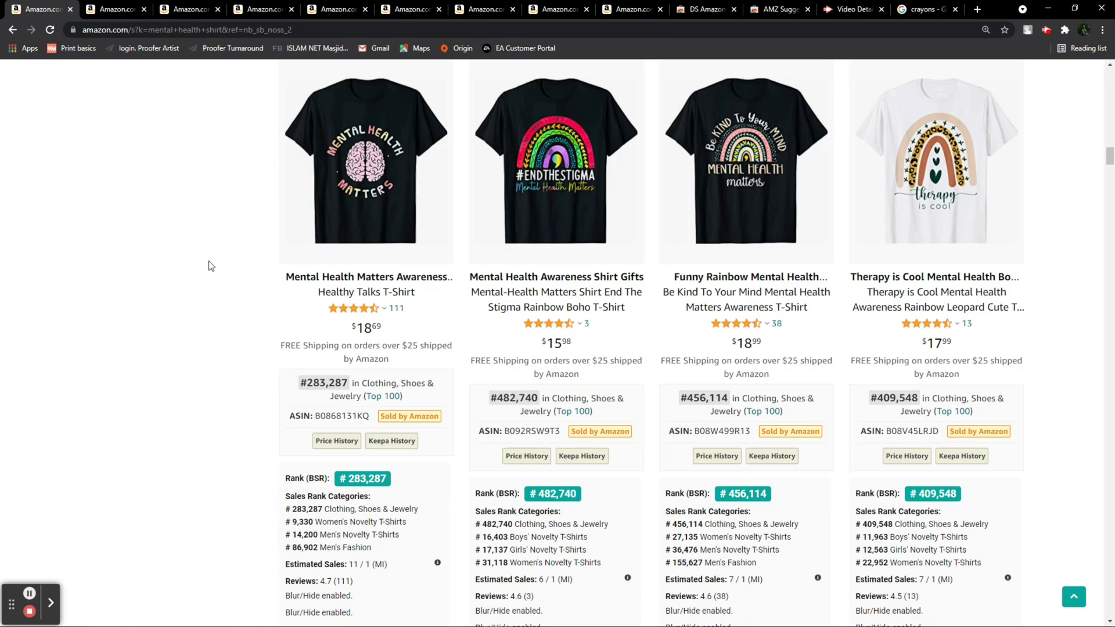
scroll(210, 264, "down", 10)
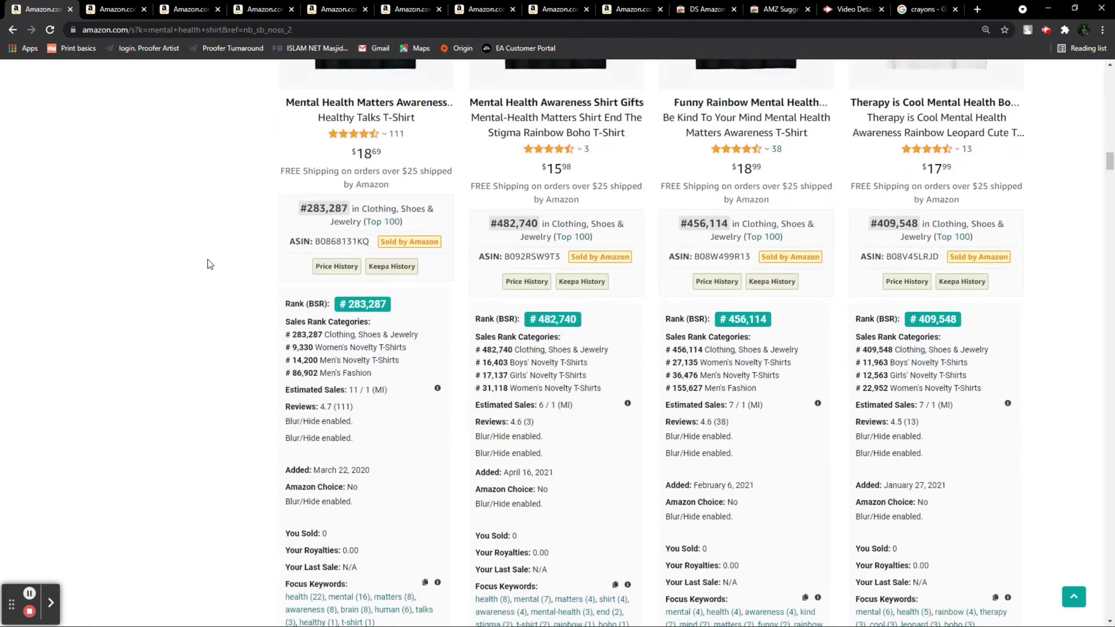
scroll(210, 266, "up", 5)
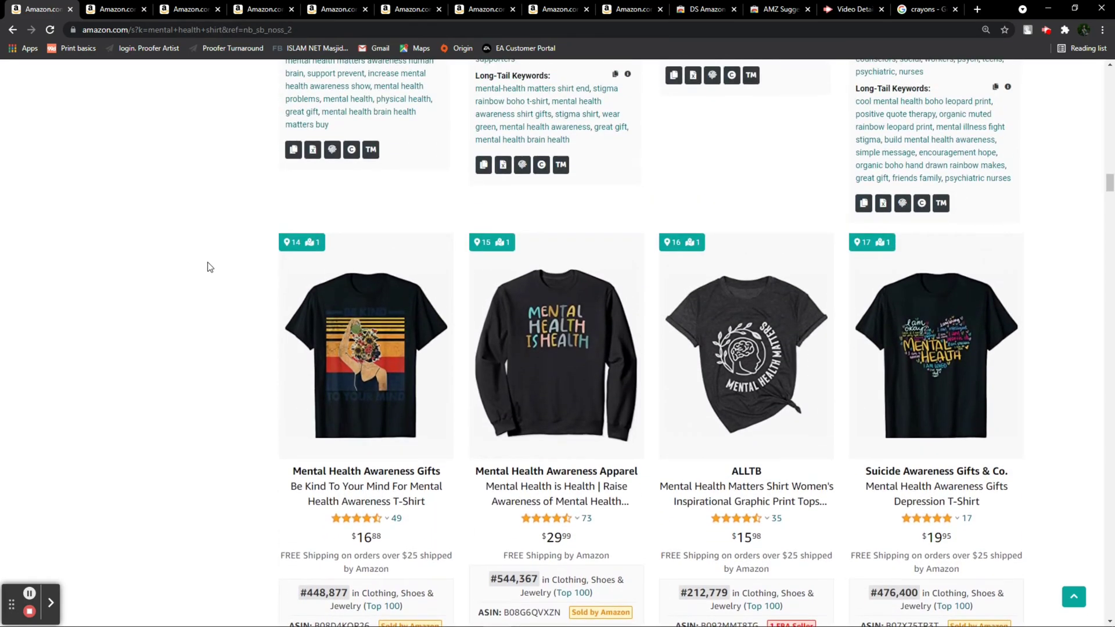
scroll(209, 267, "down", 13)
scroll(215, 287, "down", 12)
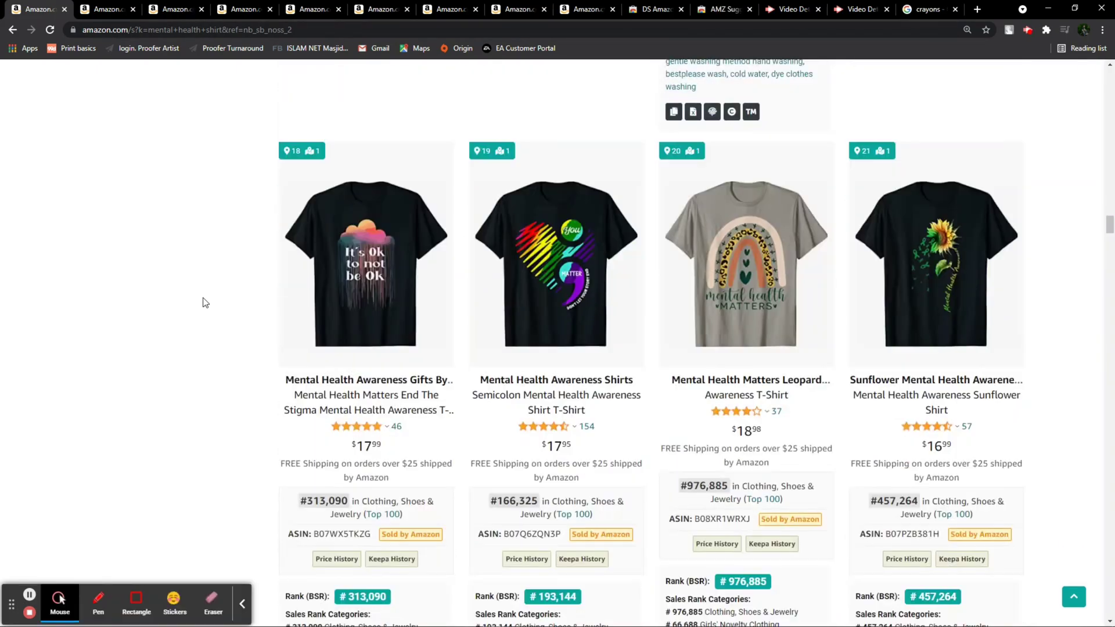
scroll(211, 294, "down", 2)
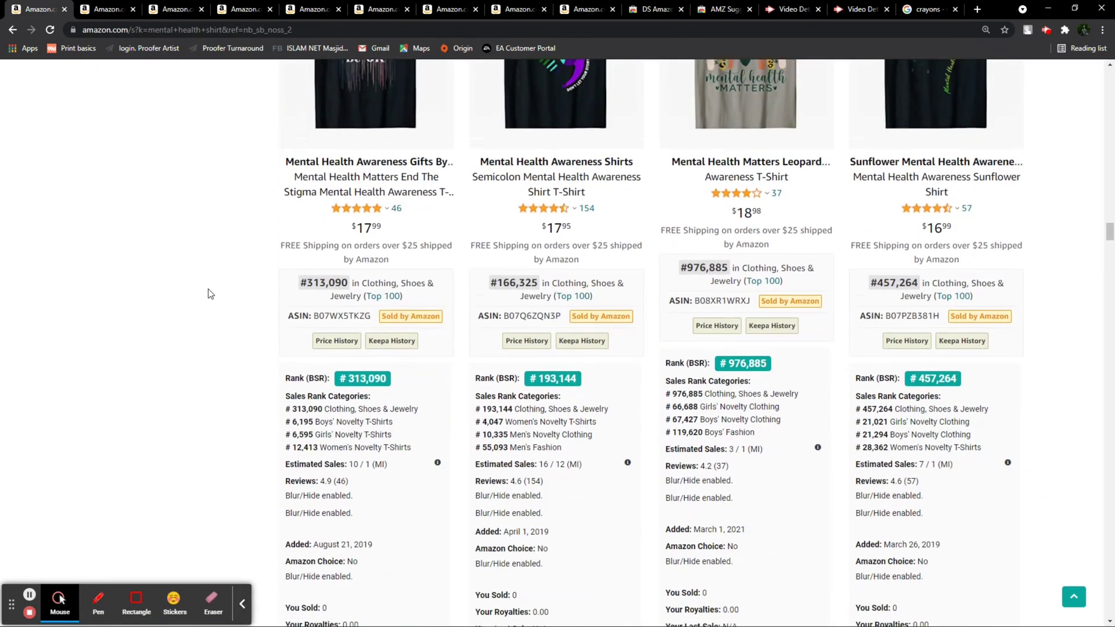
scroll(210, 293, "up", 3)
mouse_move(397, 183)
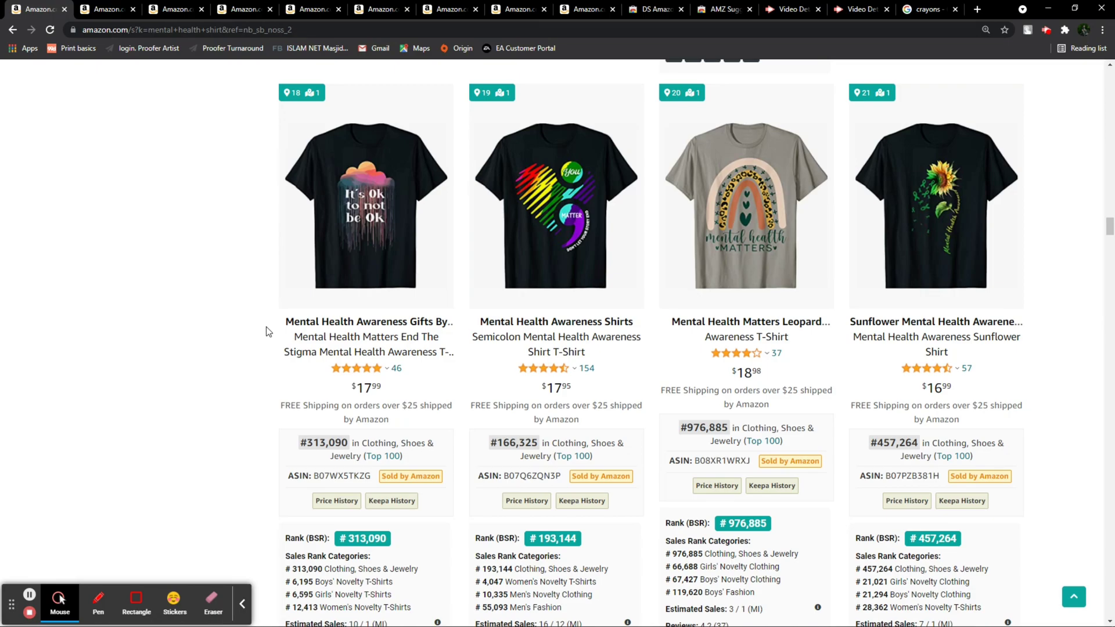
Step: Scroll down to the listings 22–25 row and open the first shirt there in a new tab
scroll(268, 332, "down", 4)
scroll(267, 329, "up", 6)
mouse_move(309, 317)
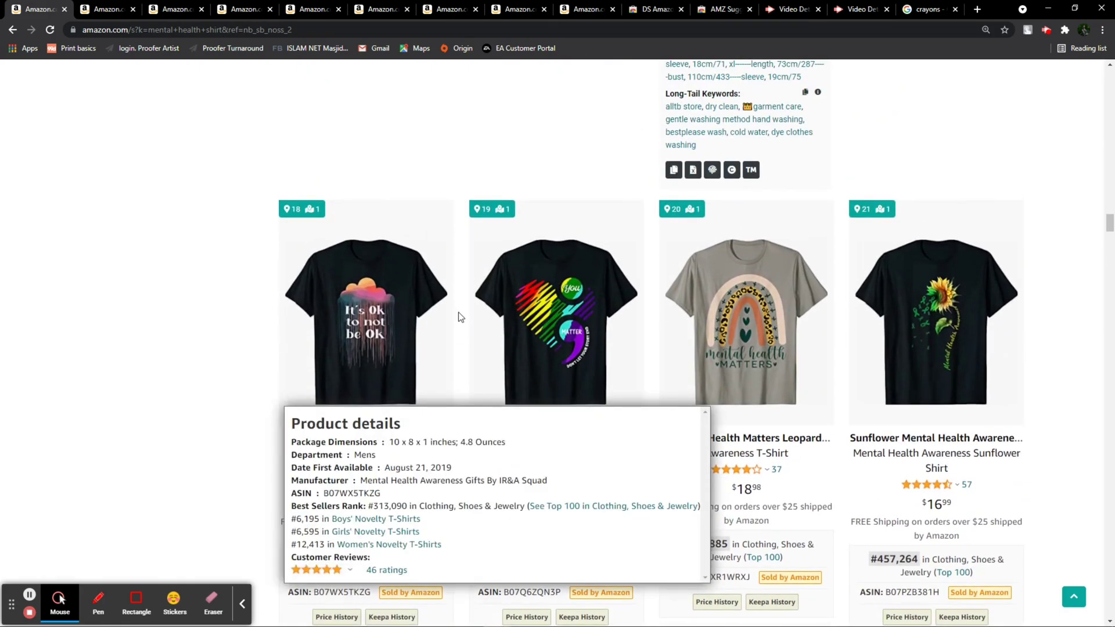
scroll(258, 297, "down", 3)
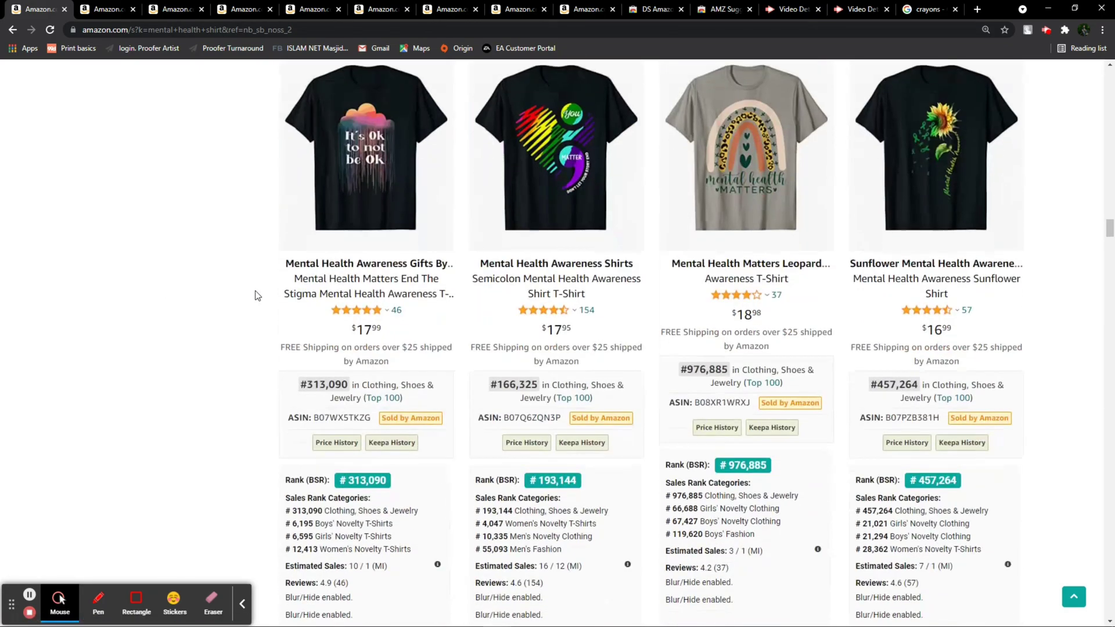
scroll(246, 279, "down", 3)
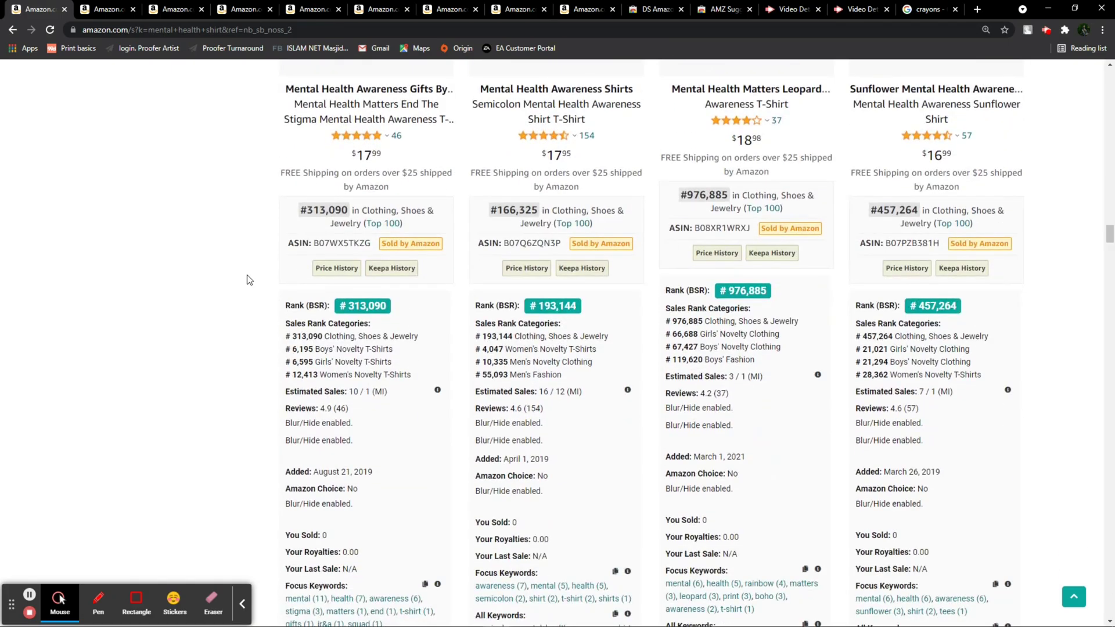
scroll(246, 275, "down", 6)
left_click(243, 609)
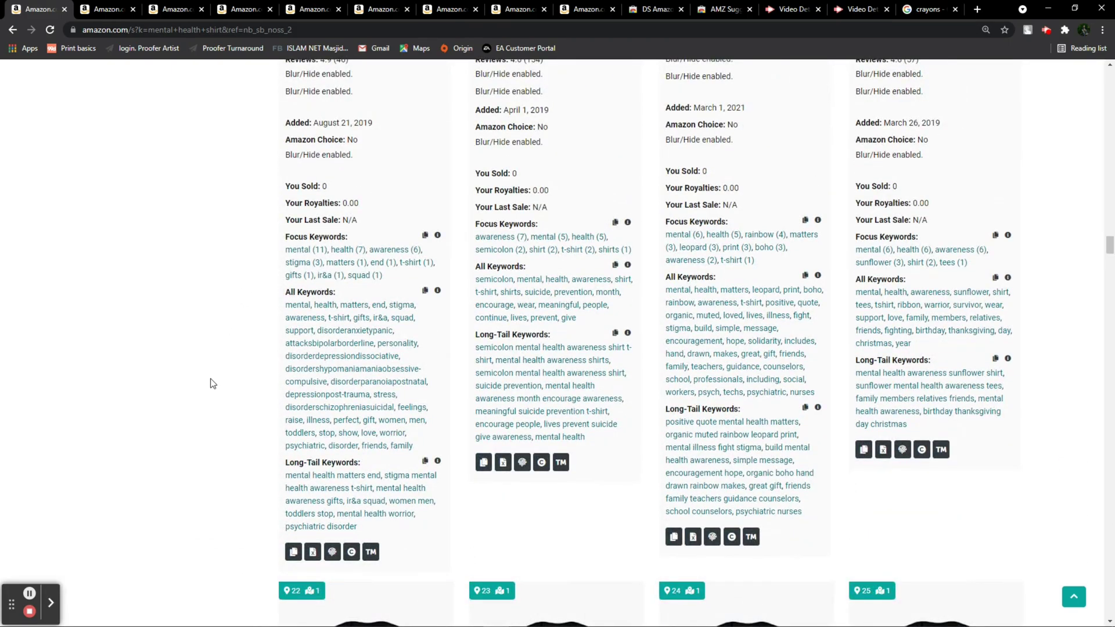
scroll(212, 386, "down", 7)
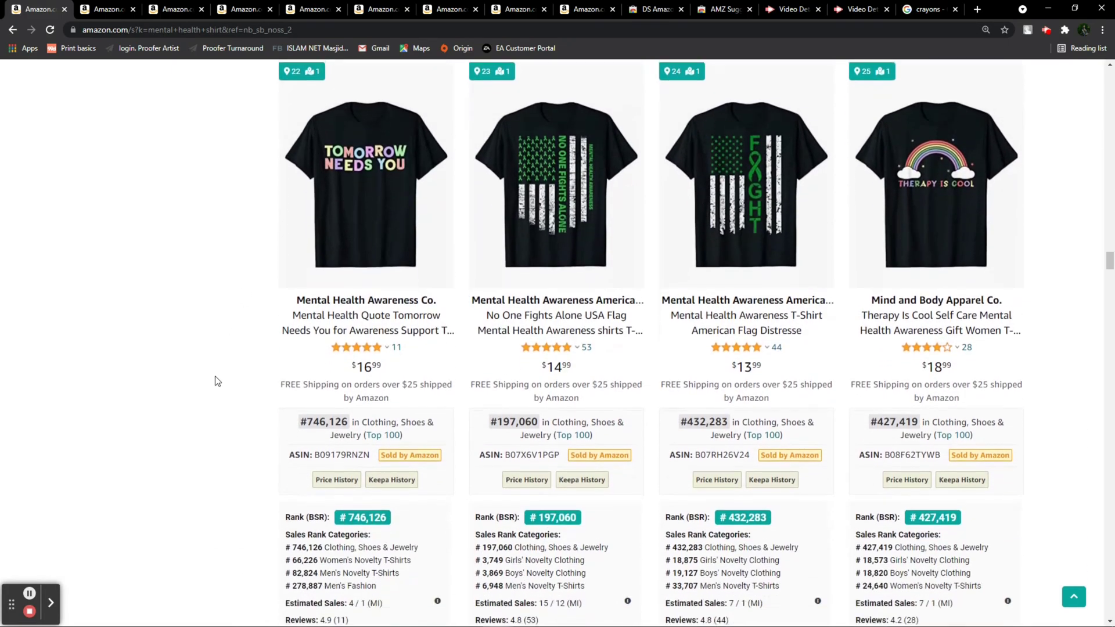
scroll(217, 371, "down", 1)
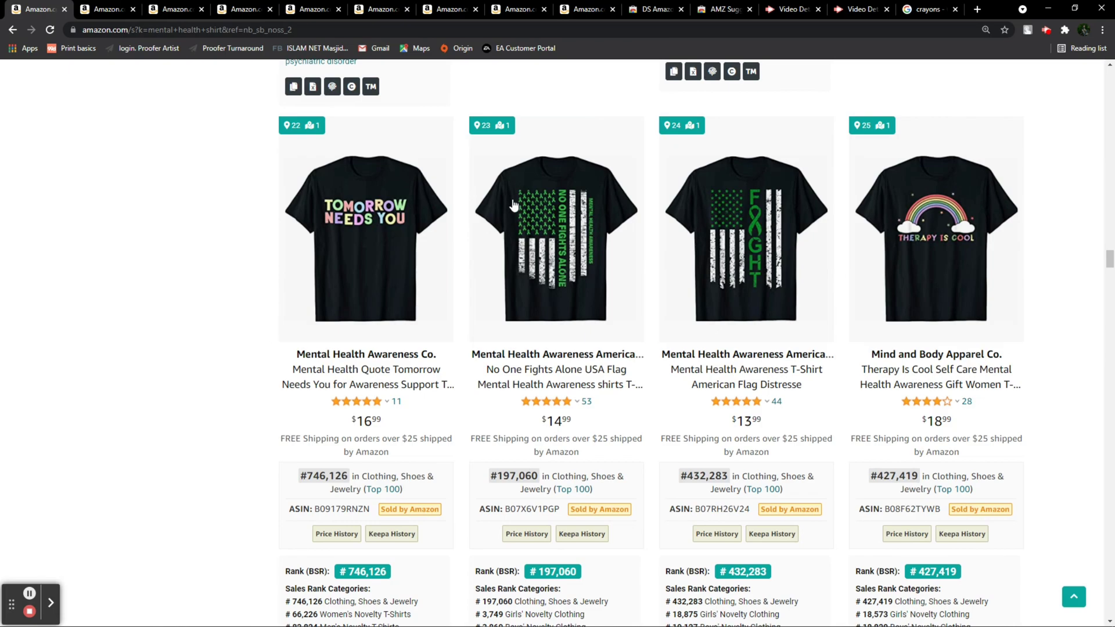
right_click(355, 235)
left_click(366, 242)
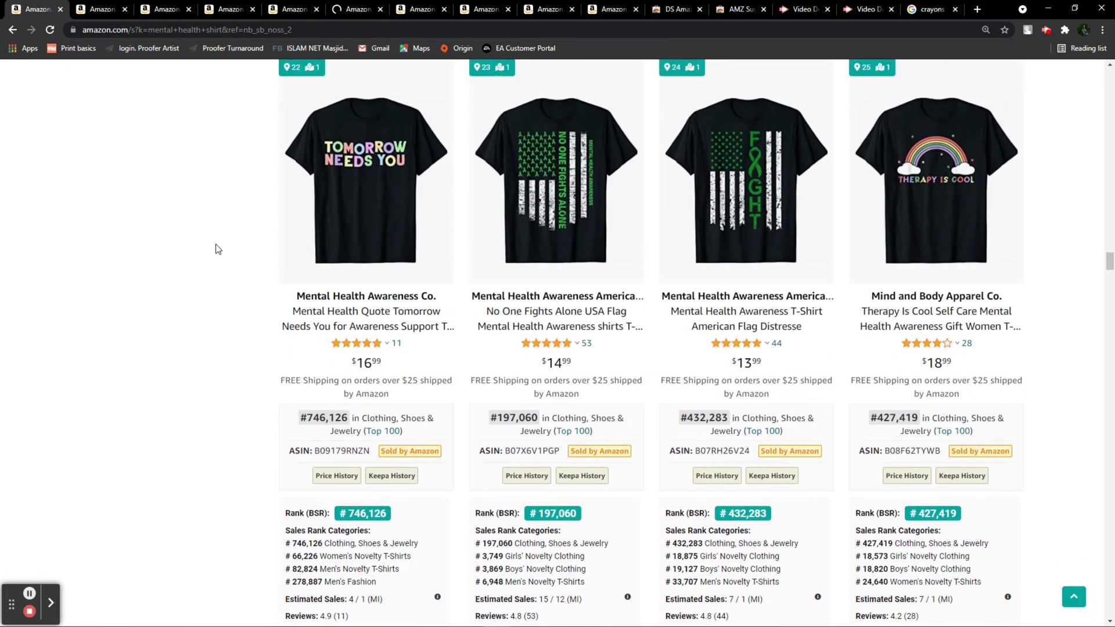
Step: Open a second shirt from that row in a new tab and continue through the results
mouse_move(549, 168)
right_click(555, 176)
left_click(580, 180)
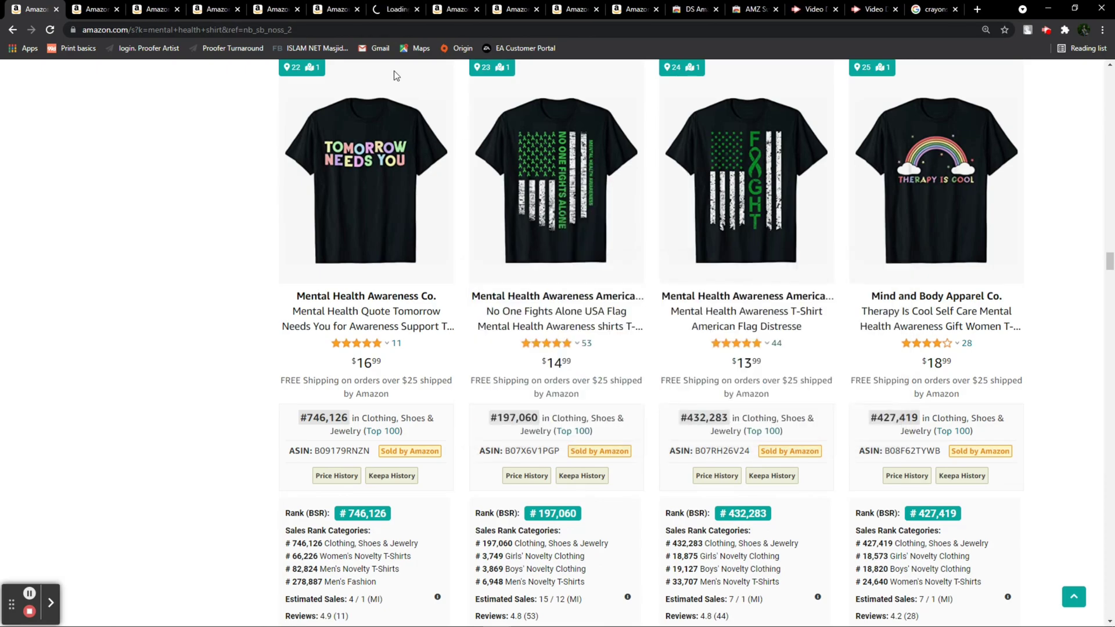
scroll(186, 256, "down", 12)
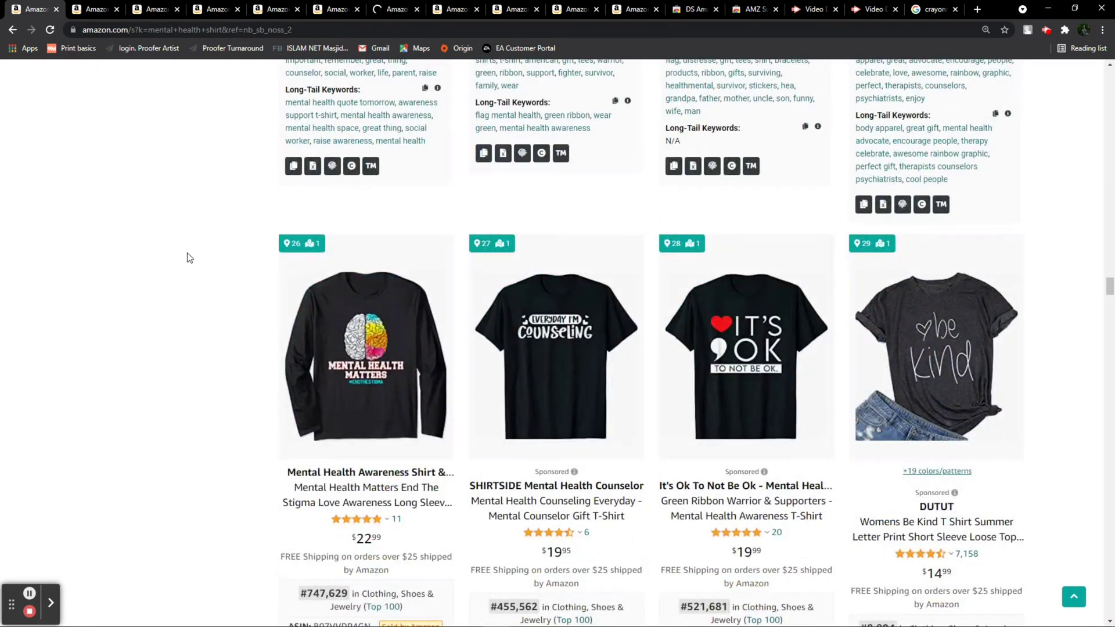
scroll(190, 258, "down", 12)
scroll(190, 257, "down", 5)
scroll(186, 258, "up", 3)
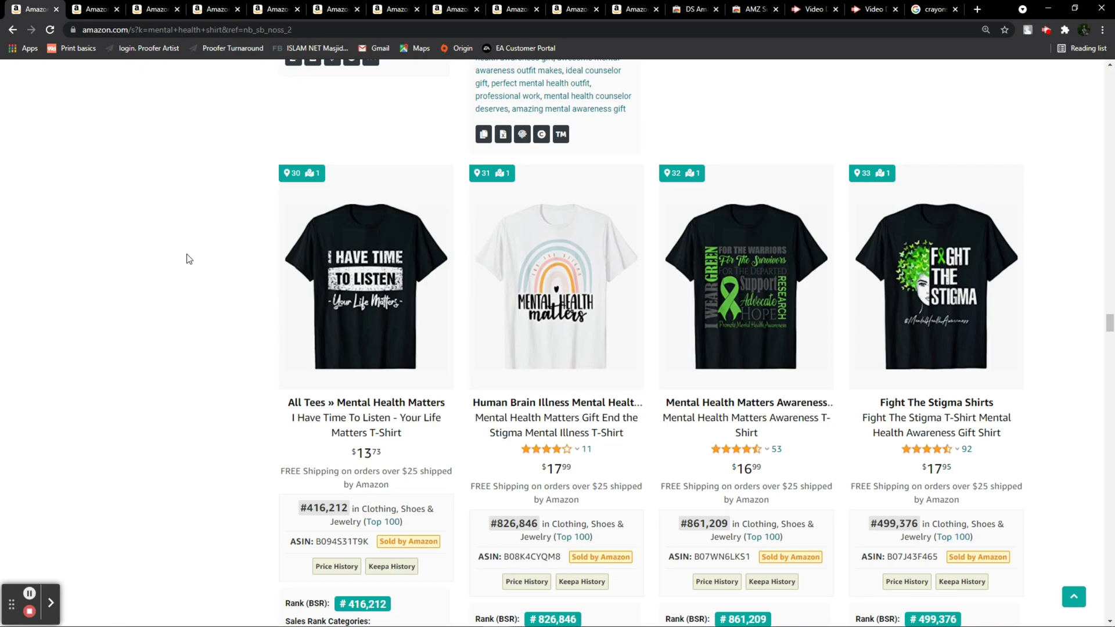
Step: Open the Unbreakable mental health warrior shirt in a new tab
scroll(186, 259, "down", 15)
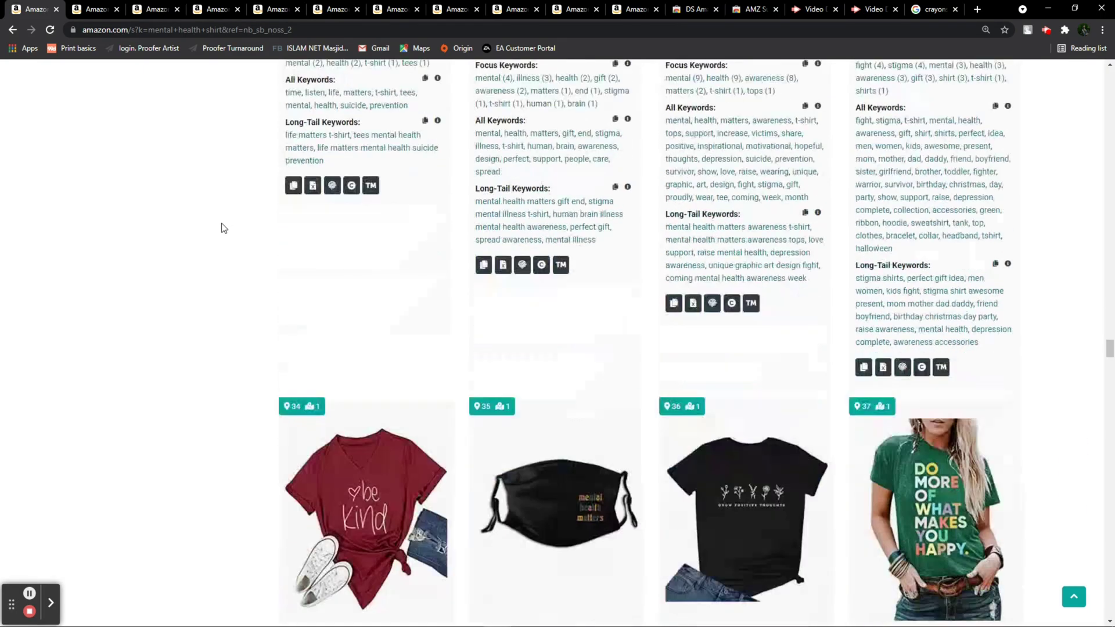
scroll(221, 227, "down", 15)
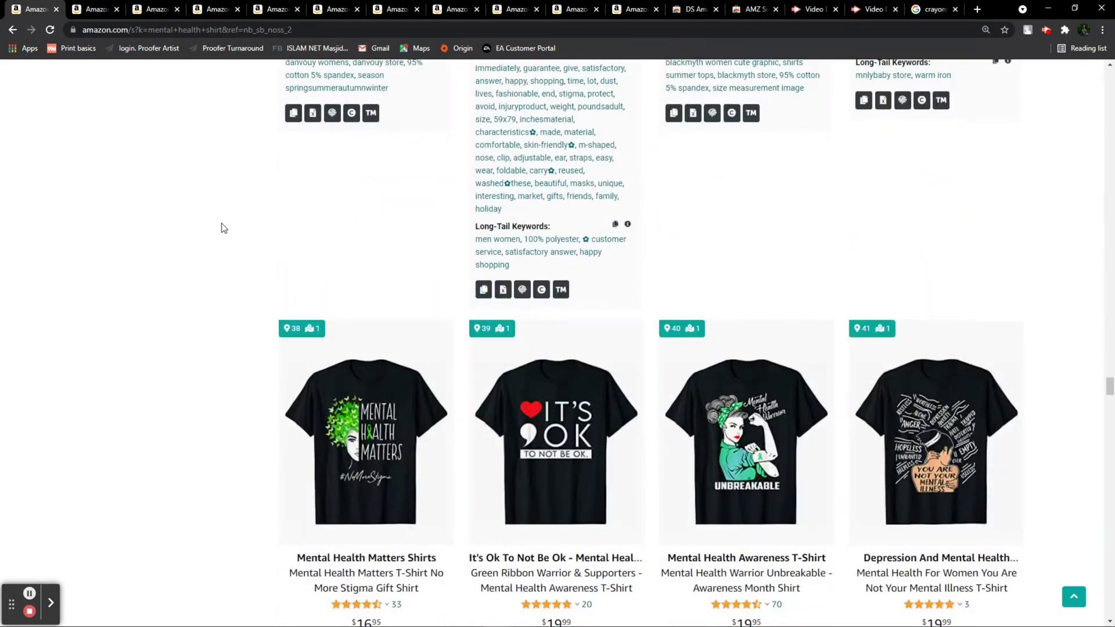
scroll(221, 228, "down", 1)
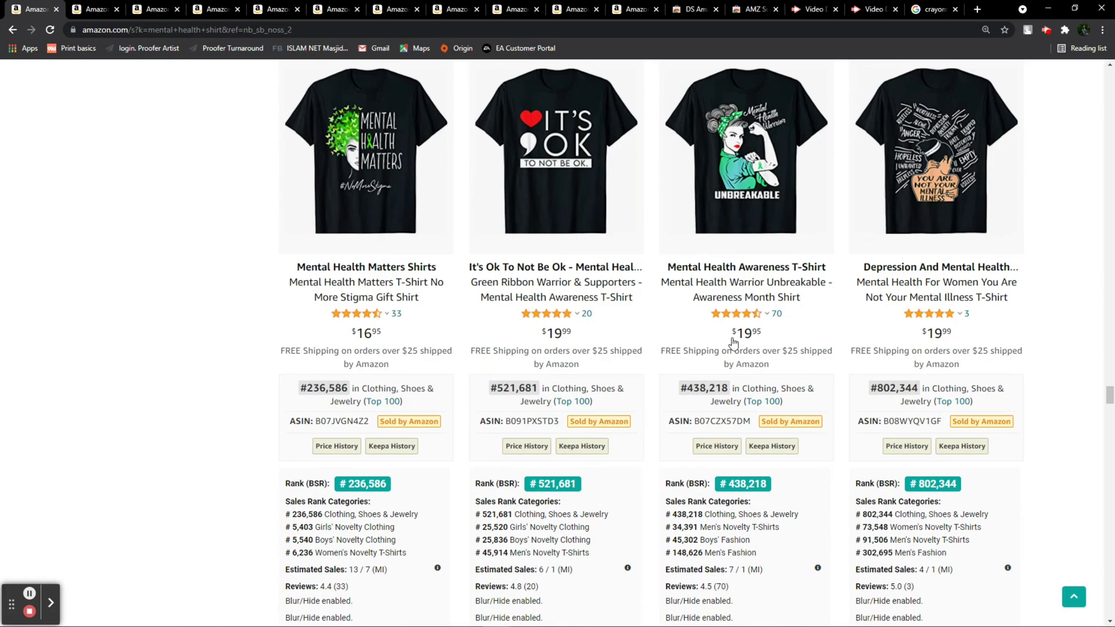
right_click(719, 134)
left_click(720, 135)
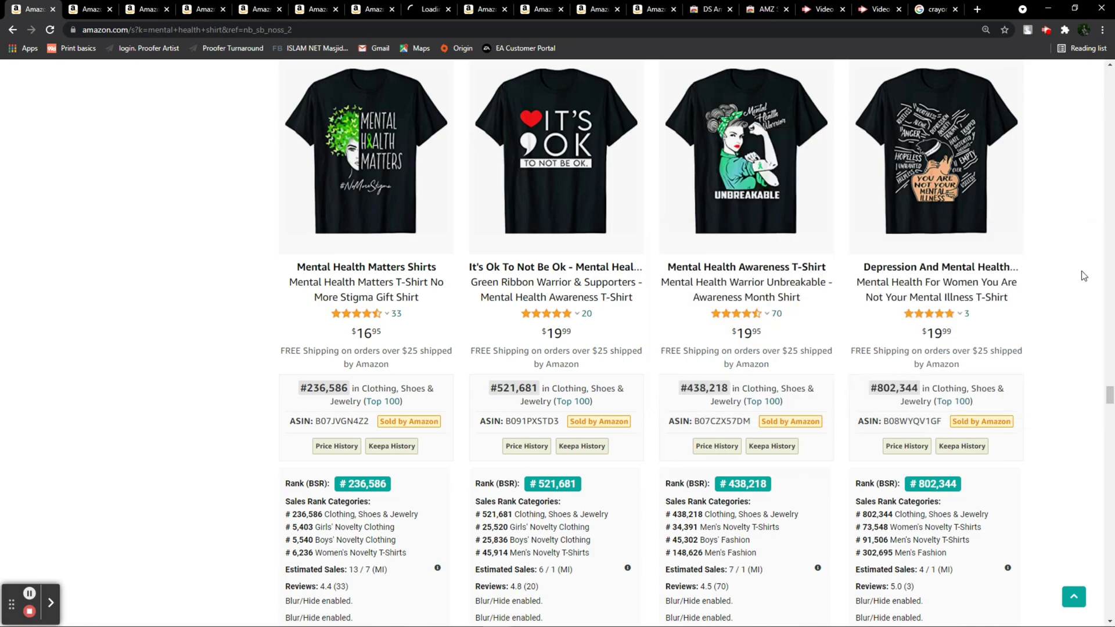
Step: Scroll to the bottom of the shirt results and back up toward the top
scroll(1089, 233, "down", 10)
scroll(1089, 232, "down", 4)
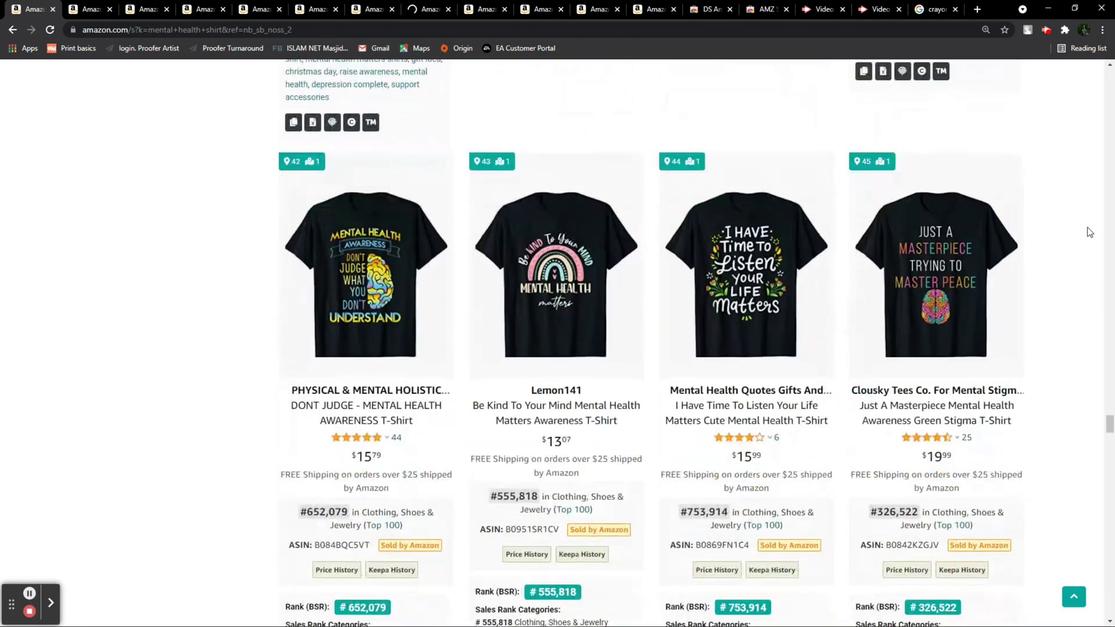
scroll(1090, 232, "down", 2)
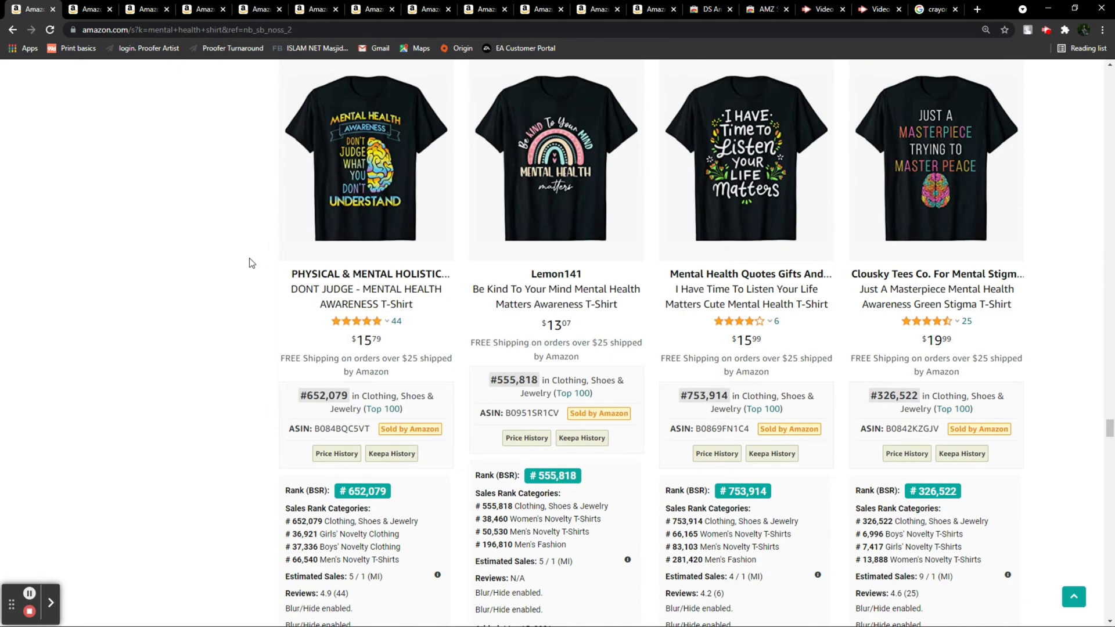
mouse_move(338, 149)
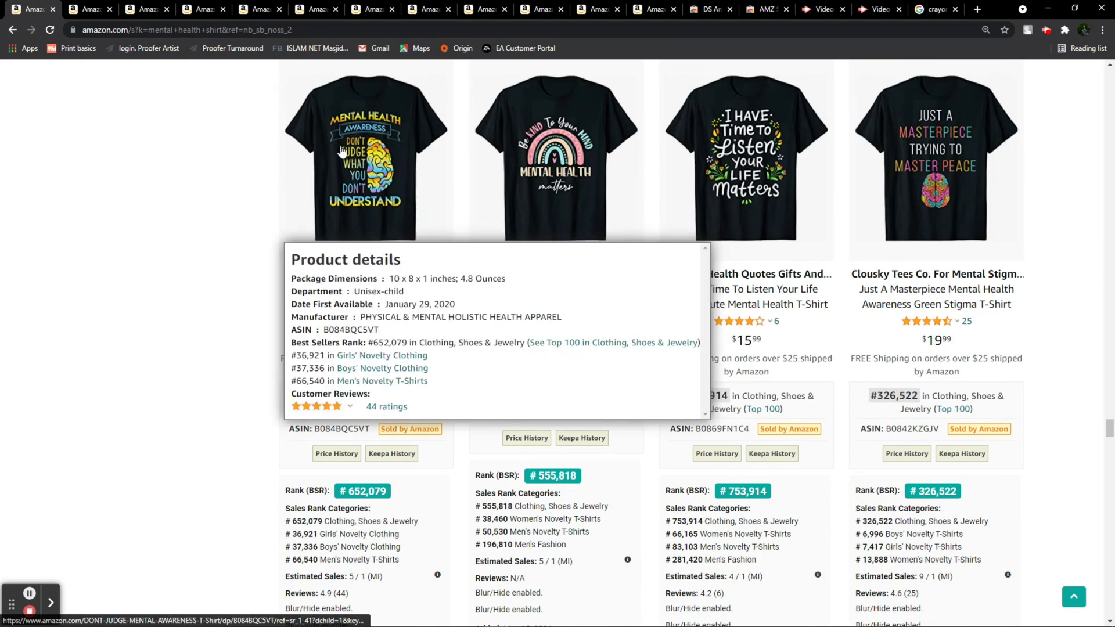
scroll(134, 219, "down", 10)
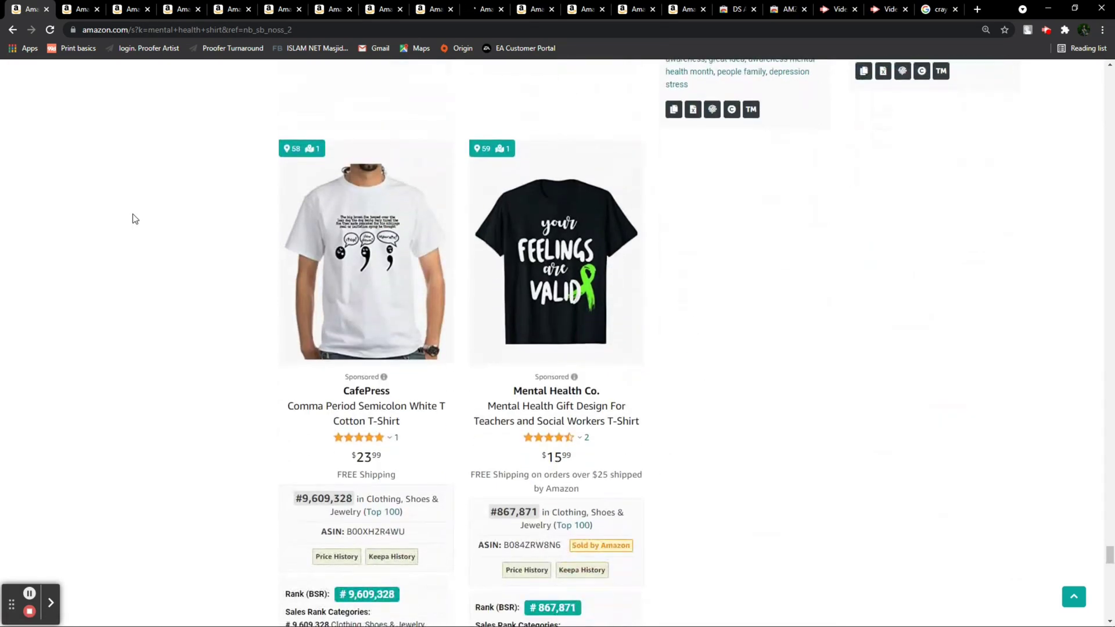
scroll(134, 219, "down", 15)
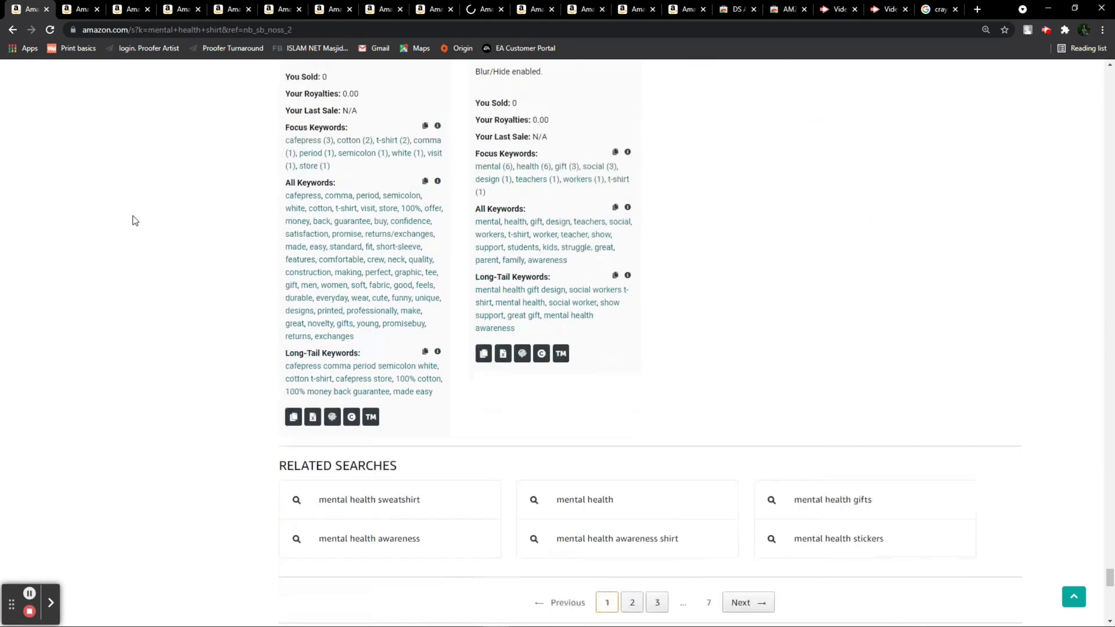
scroll(134, 219, "up", 15)
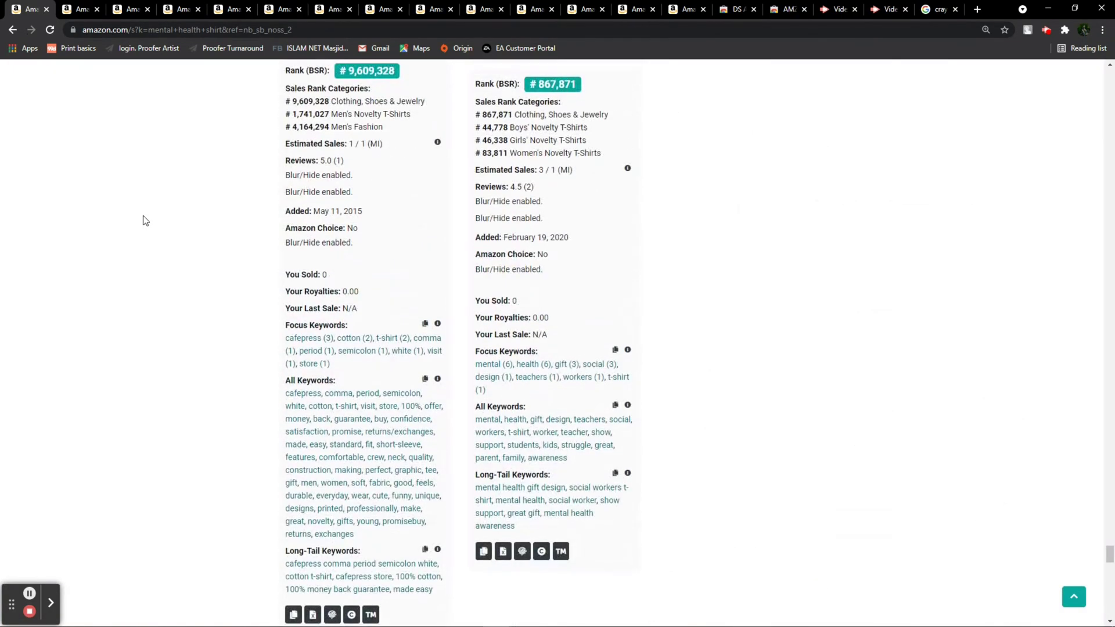
scroll(147, 217, "up", 7)
Step: Return to the Broken Crayons Still Color T-Shirt page, listed at $14.95 with 43 ratings
key("Home")
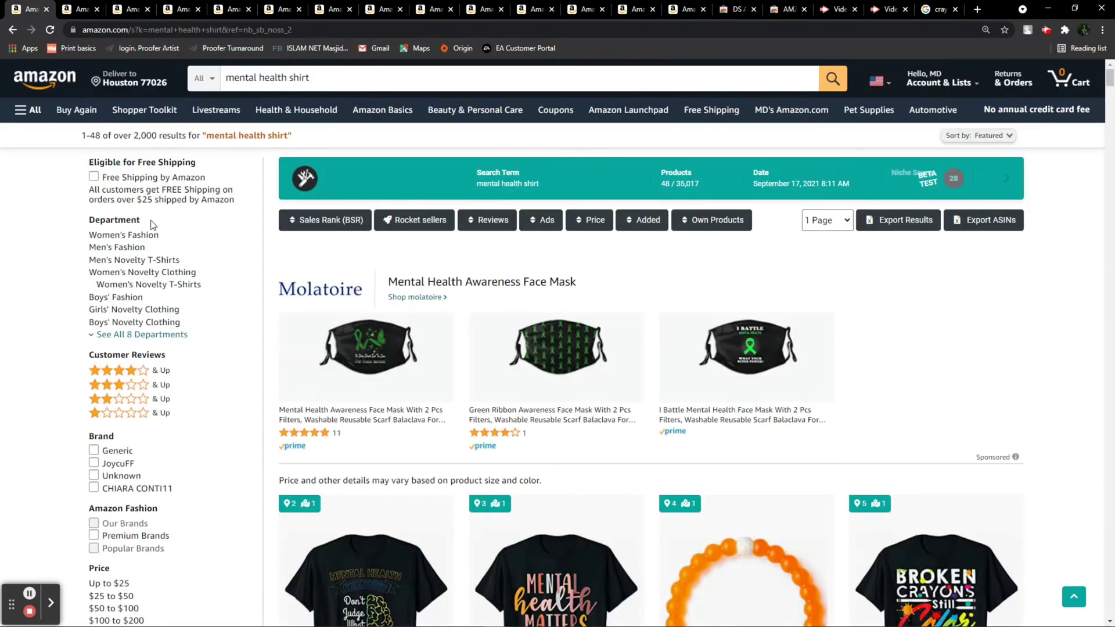
scroll(260, 277, "down", 9)
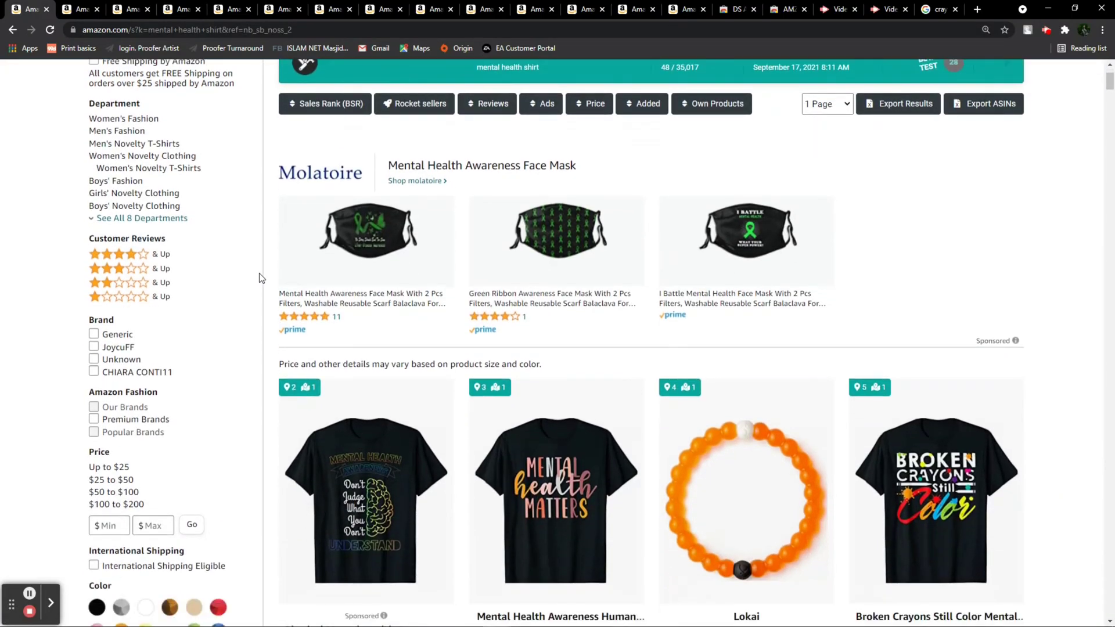
scroll(260, 273, "down", 1)
scroll(261, 269, "up", 5)
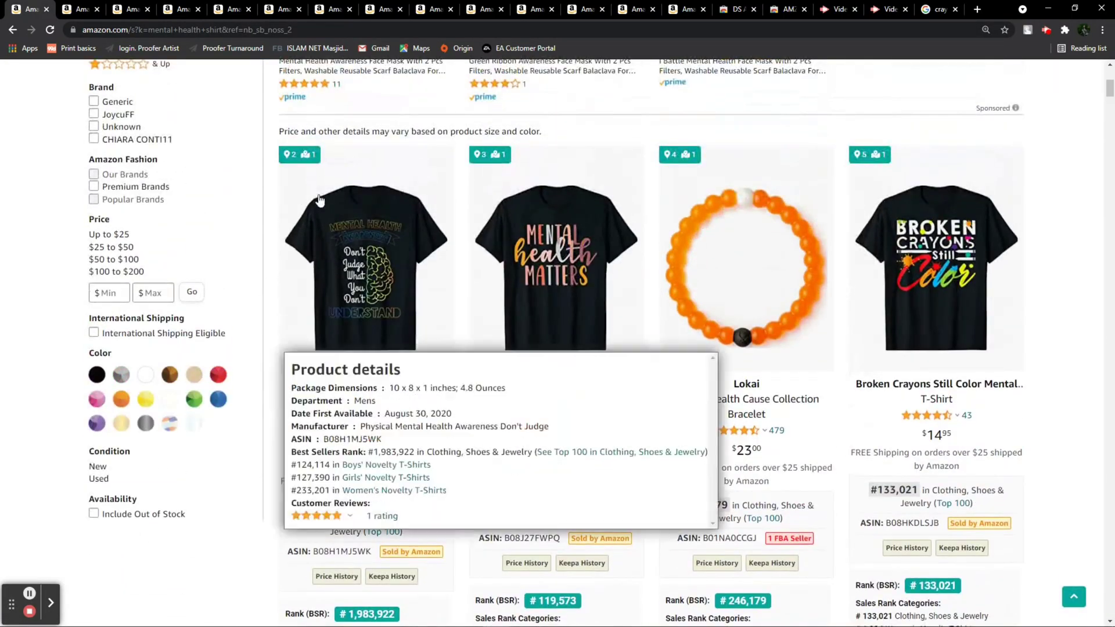
left_click(93, 9)
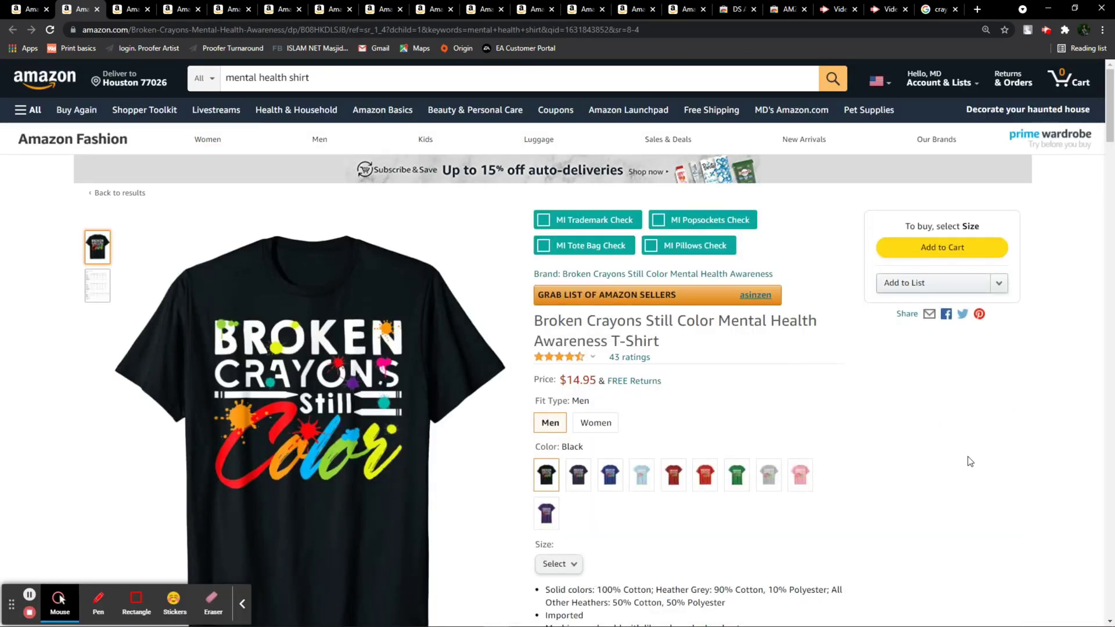